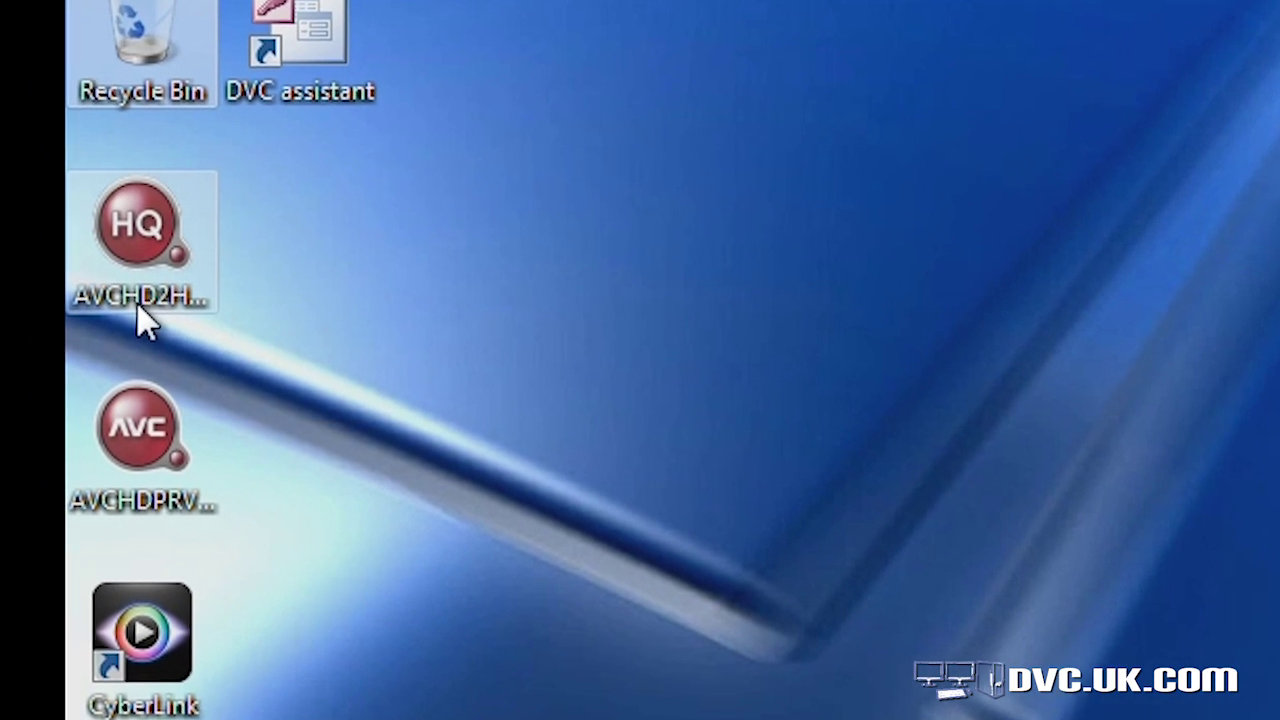
# - Select the AVCHD2HQ converter icon on the desktop
pyautogui.click(112, 325)
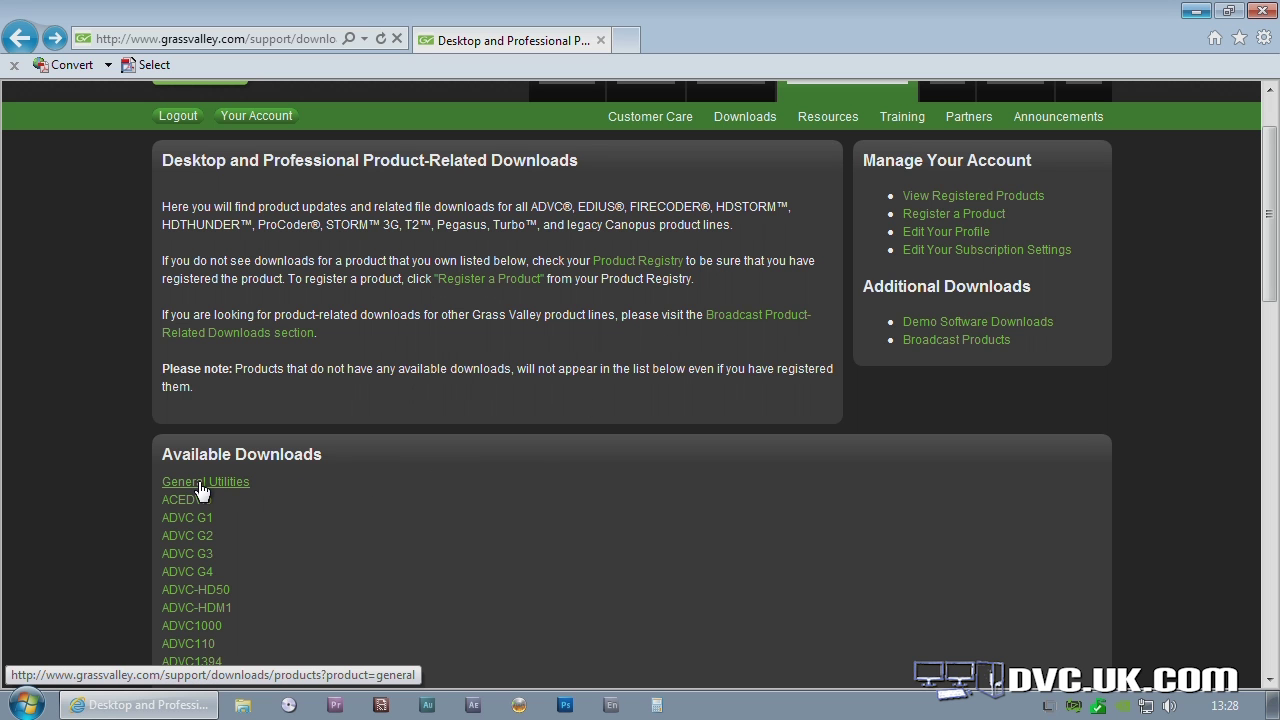
# - Open the General Utilities downloads and scroll down to the utilities list
pyautogui.click(205, 483)
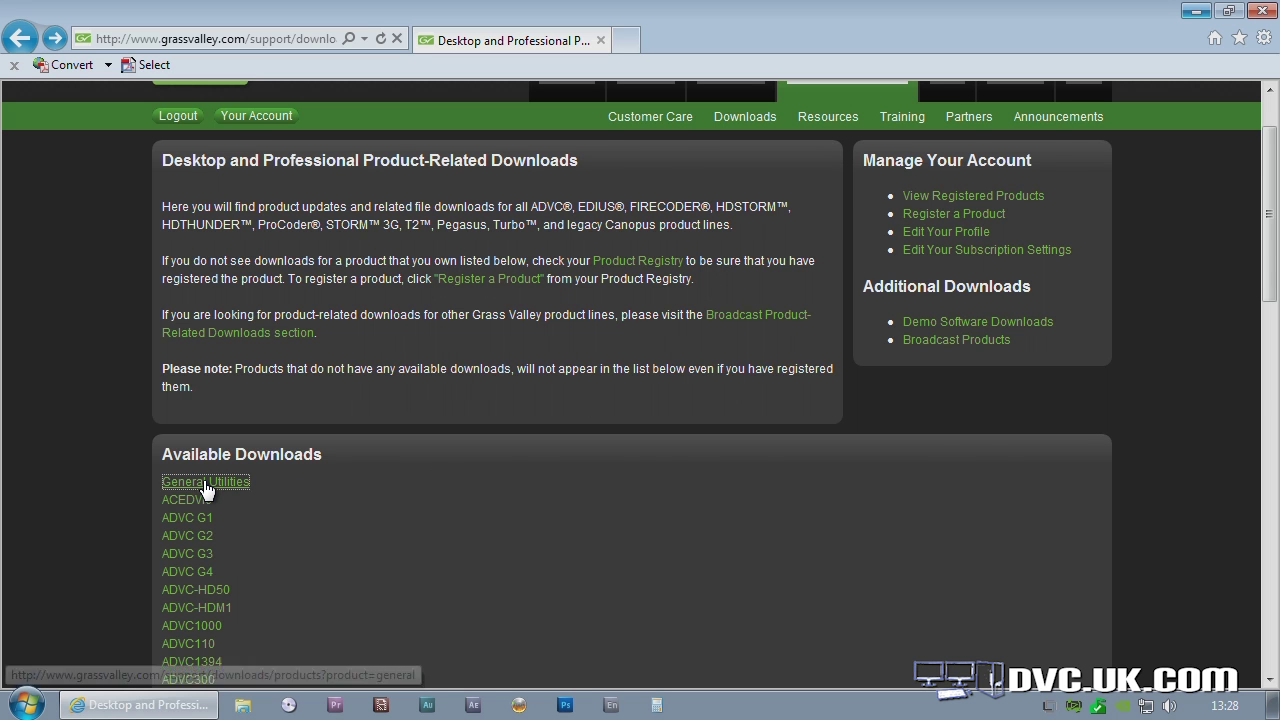
pyautogui.scroll(-3, 203, 480)
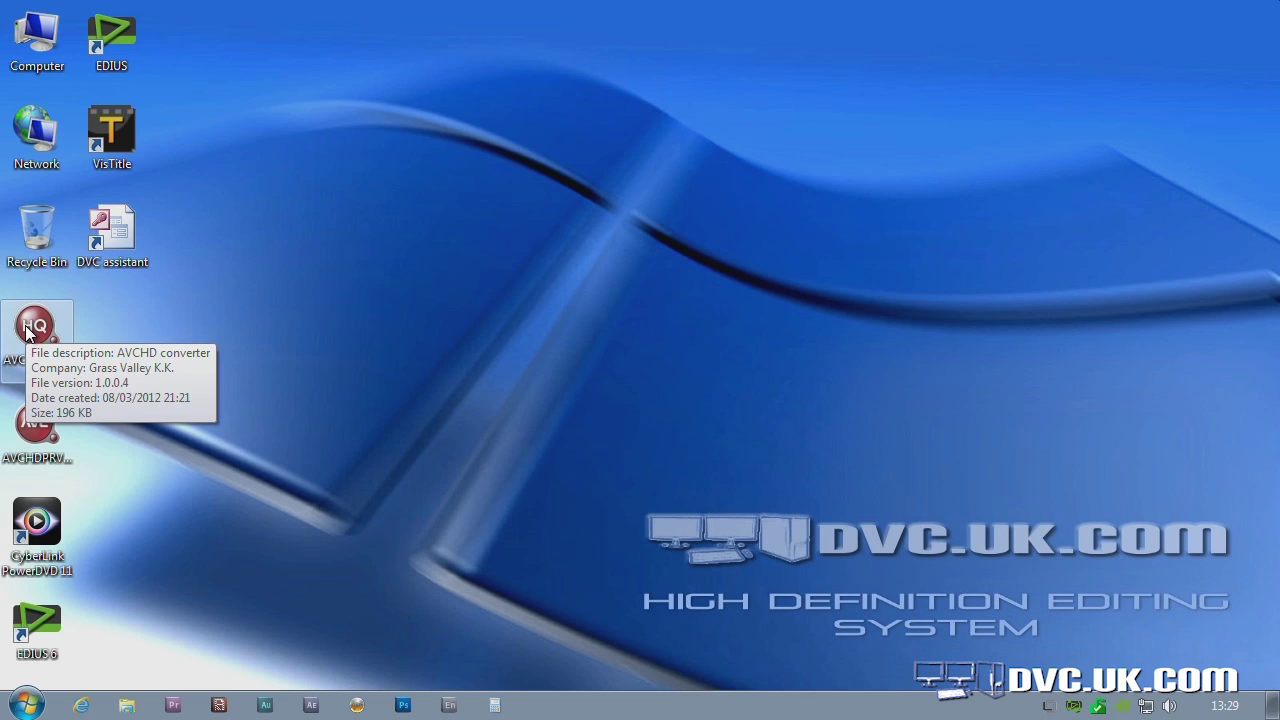
# - Drag the AVCHDPRV.exe icon into the Recycle Bin, leaving the AVCHD2HQ icon
pyautogui.click(28, 443)
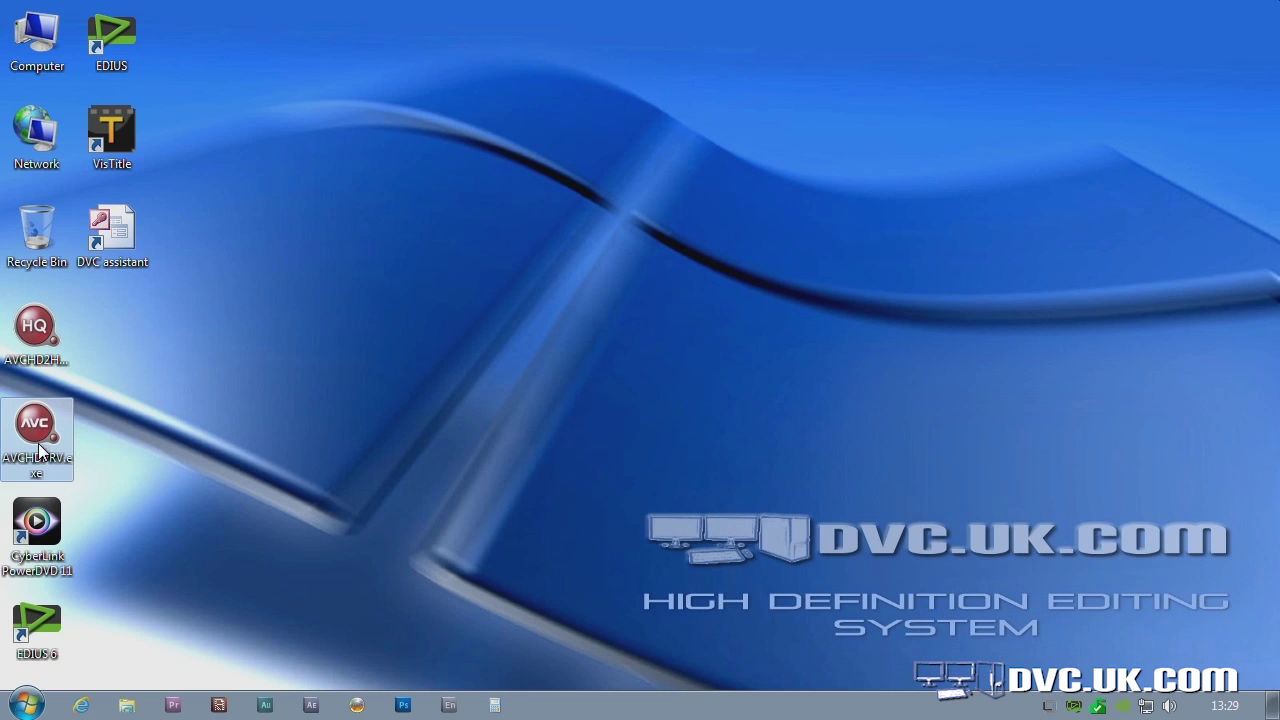
pyautogui.moveTo(36, 443); pyautogui.dragTo(35, 255)
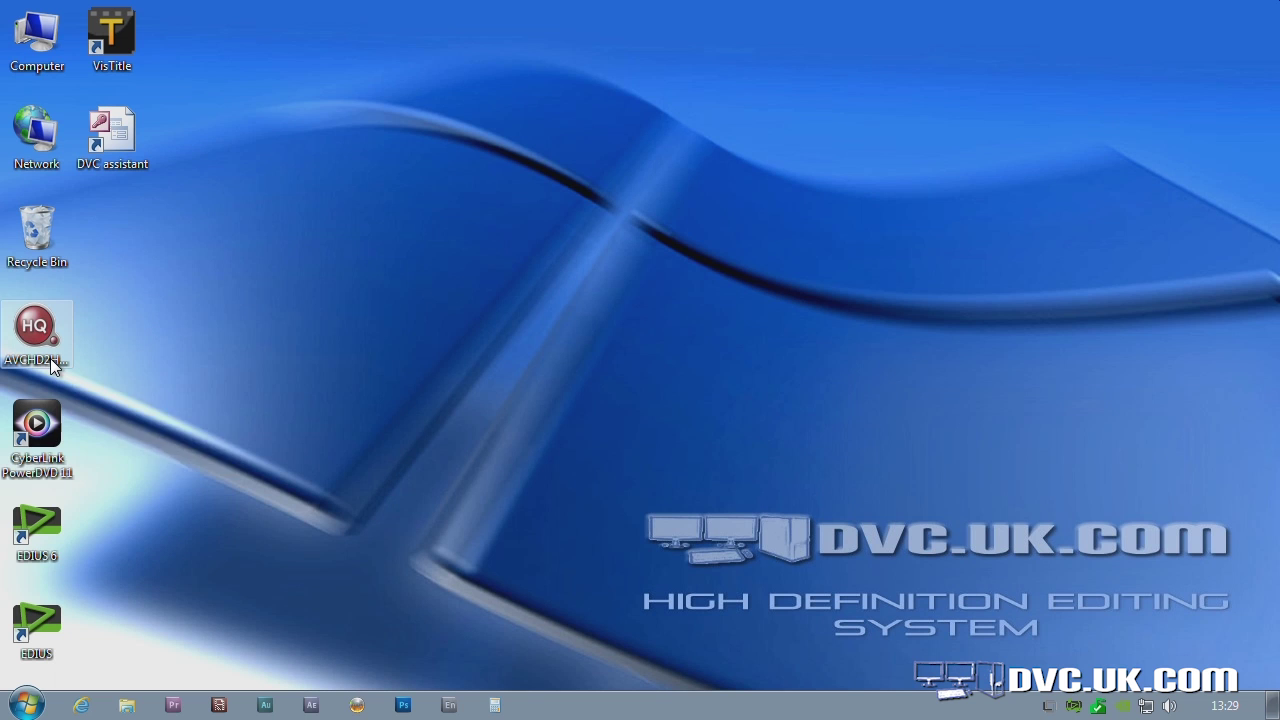
pyautogui.moveTo(50, 358)
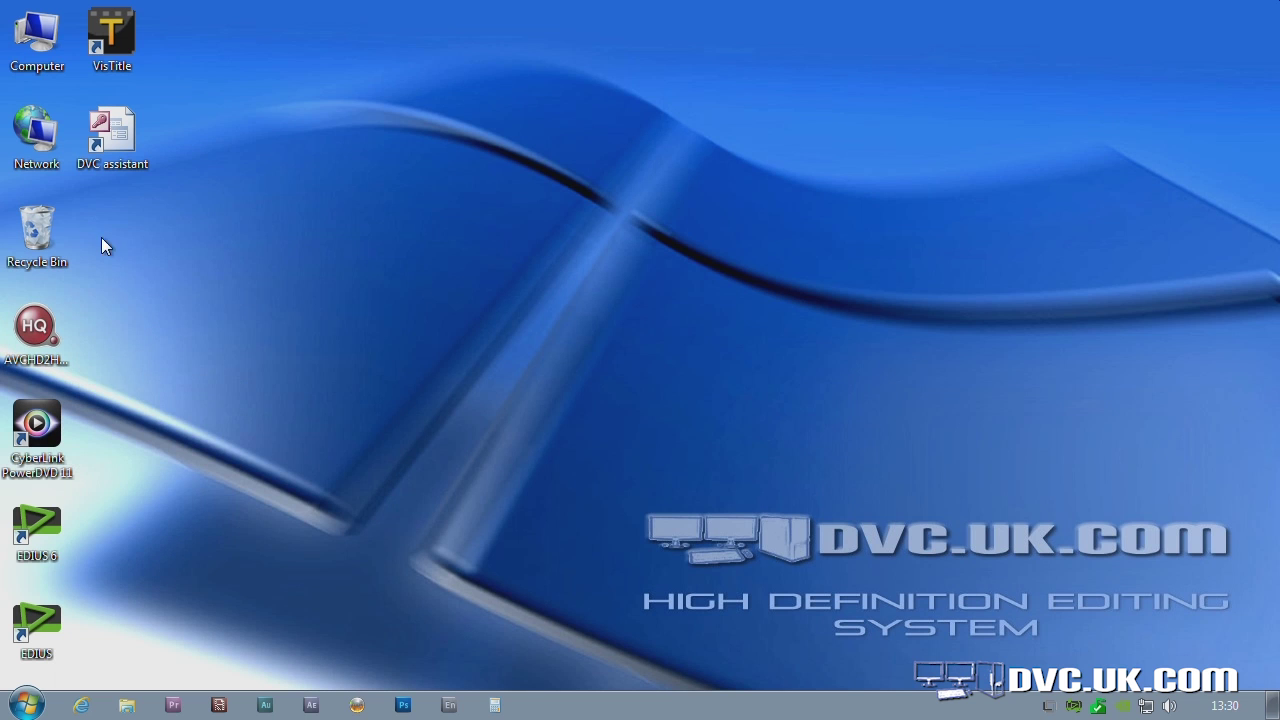
# - Browse to Video (E:) demo footage\avchd\interview\1080p in Computer
pyautogui.doubleClick(50, 41)
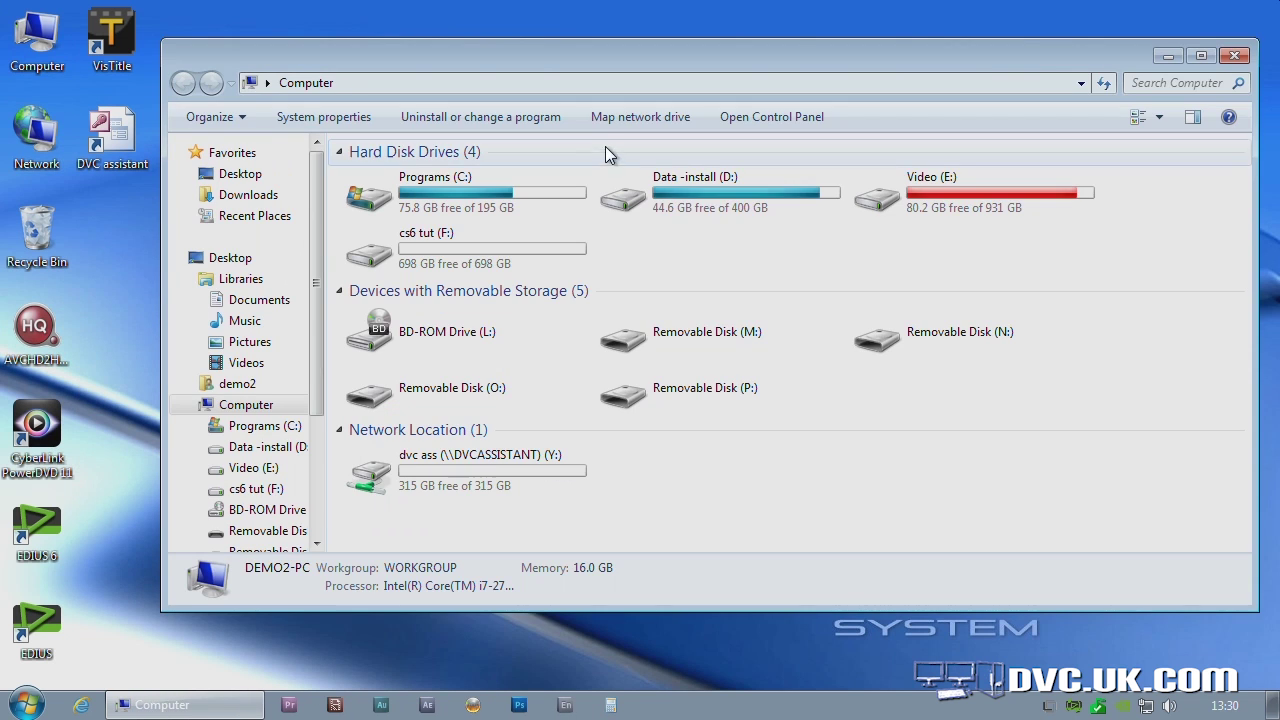
pyautogui.doubleClick(910, 202)
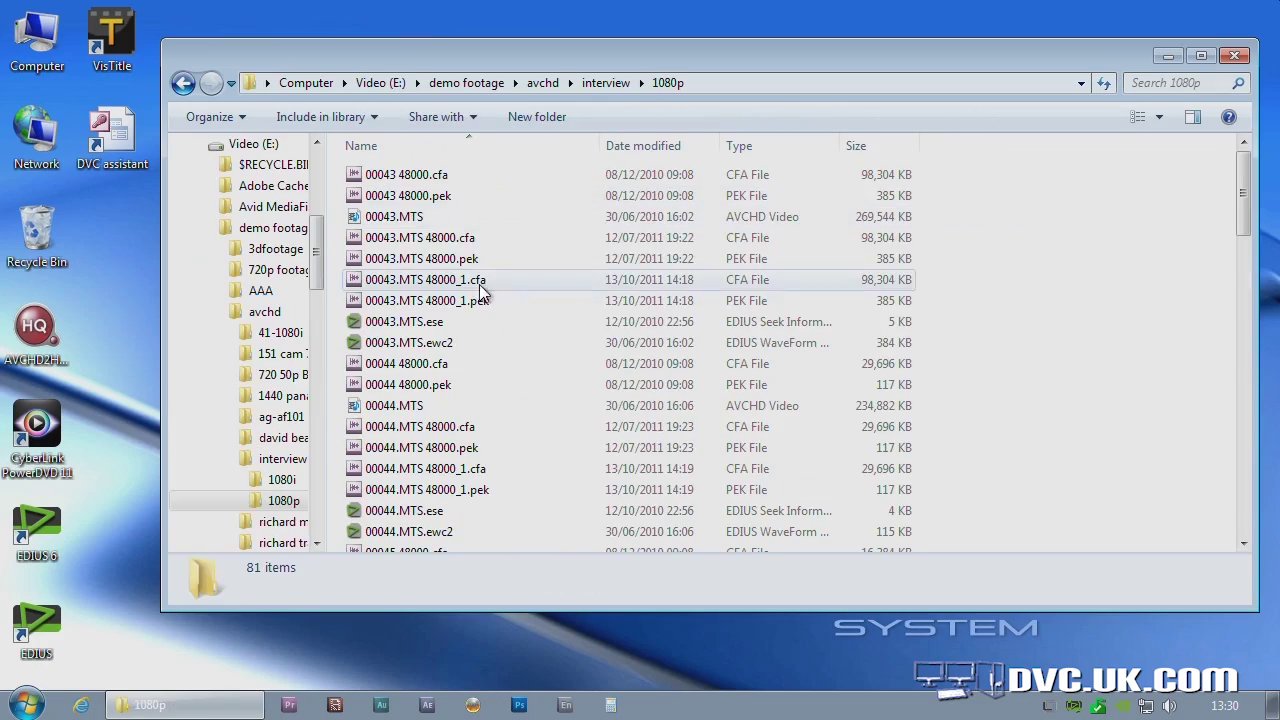
pyautogui.click(405, 220)
pyautogui.rightClick(405, 220)
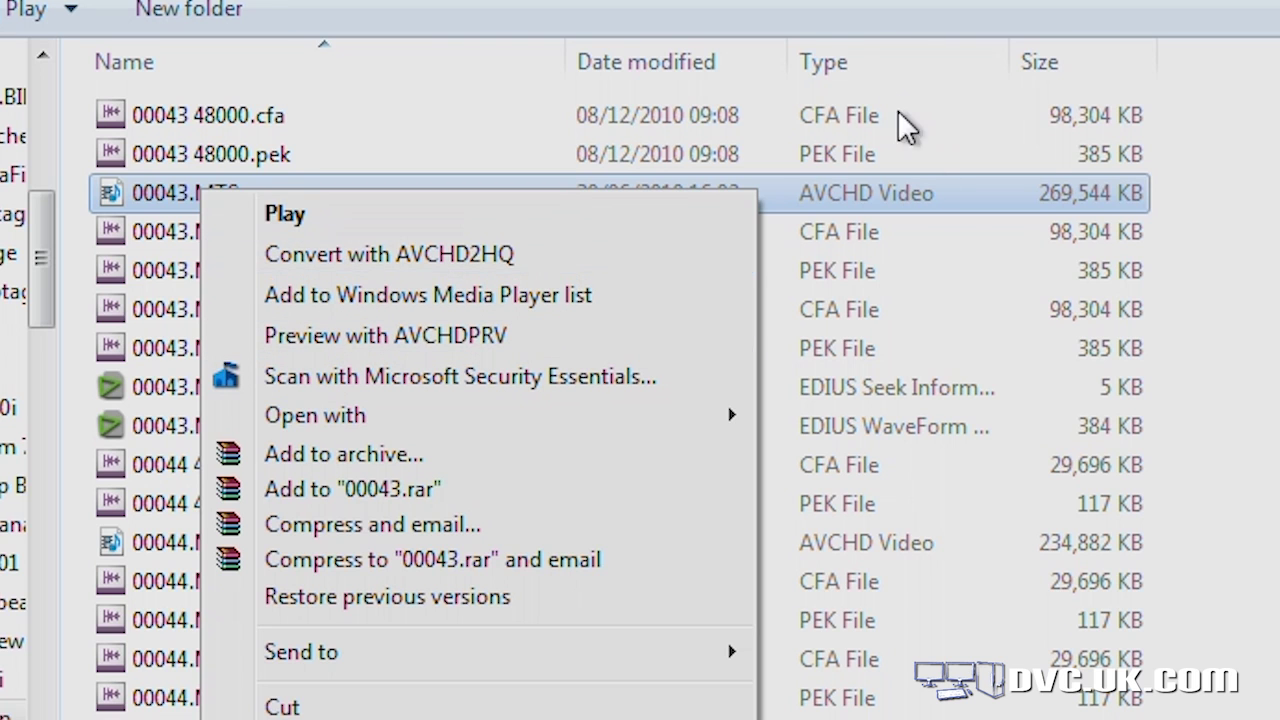
# - Sort by Type, select clips 00043–00051.MTS, and convert them with AVCHD2HQ
pyautogui.click(860, 62)
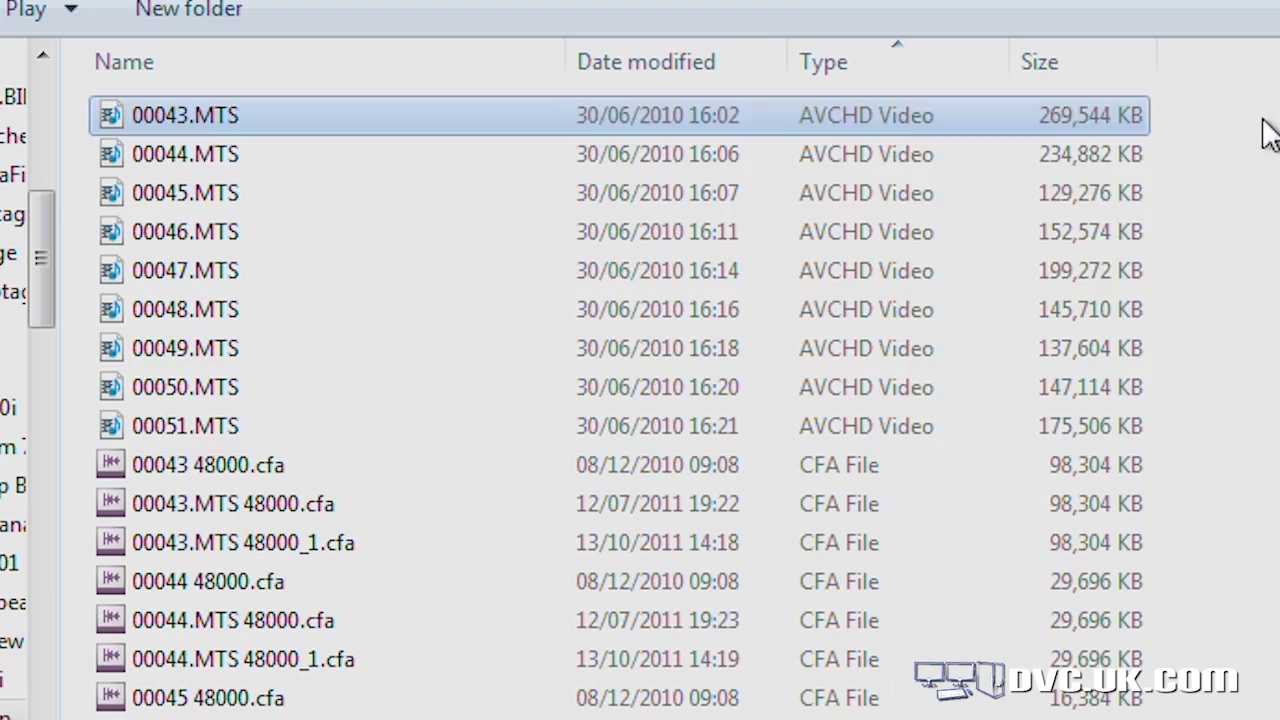
pyautogui.moveTo(1150, 488); pyautogui.dragTo(1030, 121)
pyautogui.rightClick(200, 121)
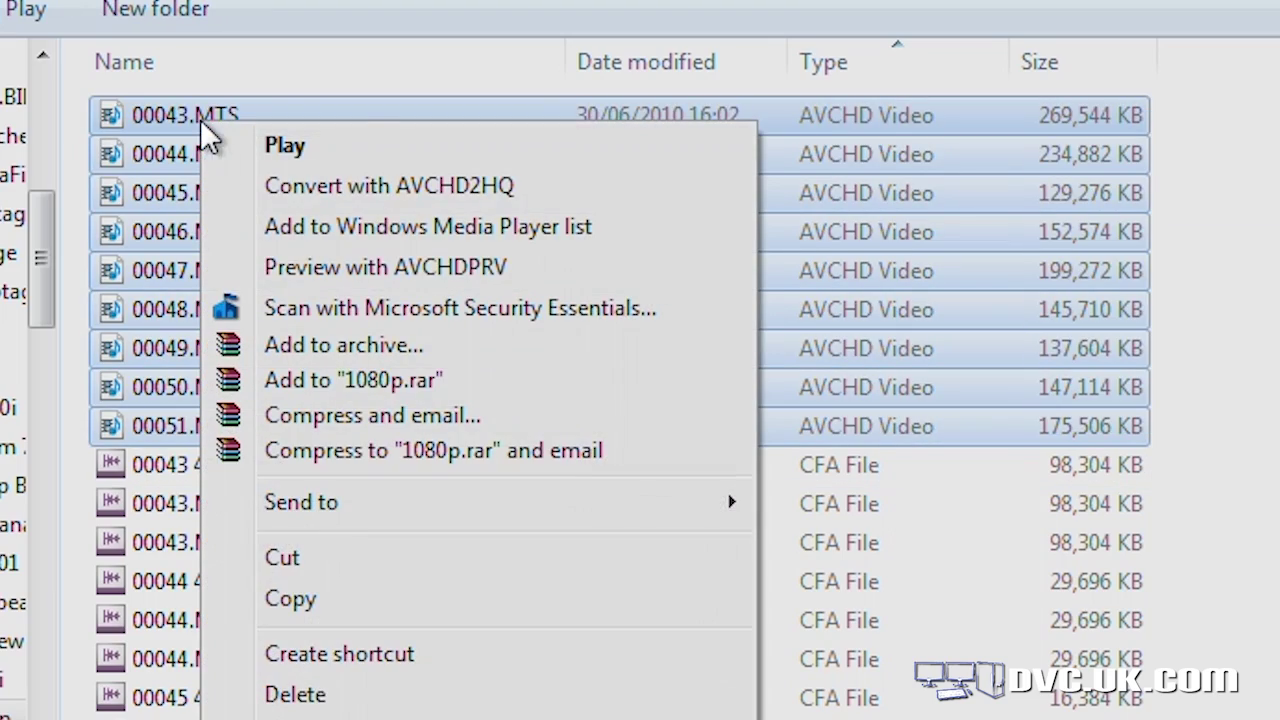
pyautogui.click(502, 180)
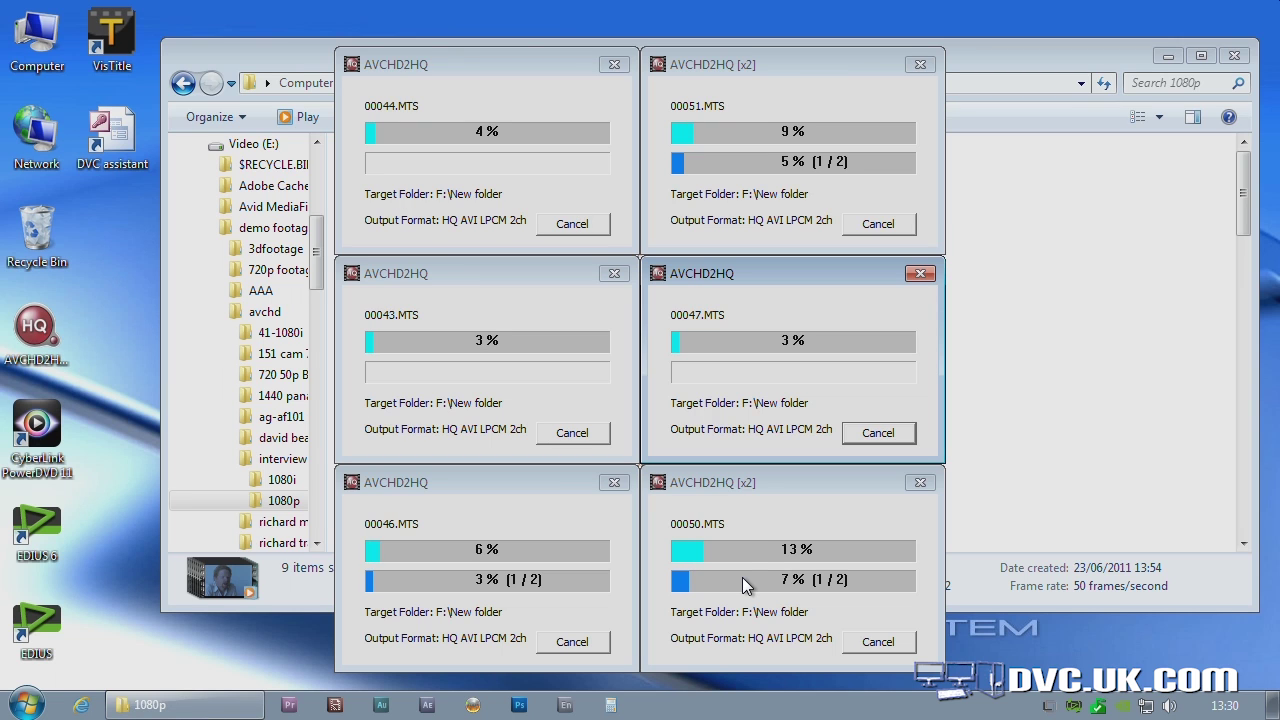
# - Start Task Manager from the taskbar and show the Performance graphs
pyautogui.rightClick(790, 707)
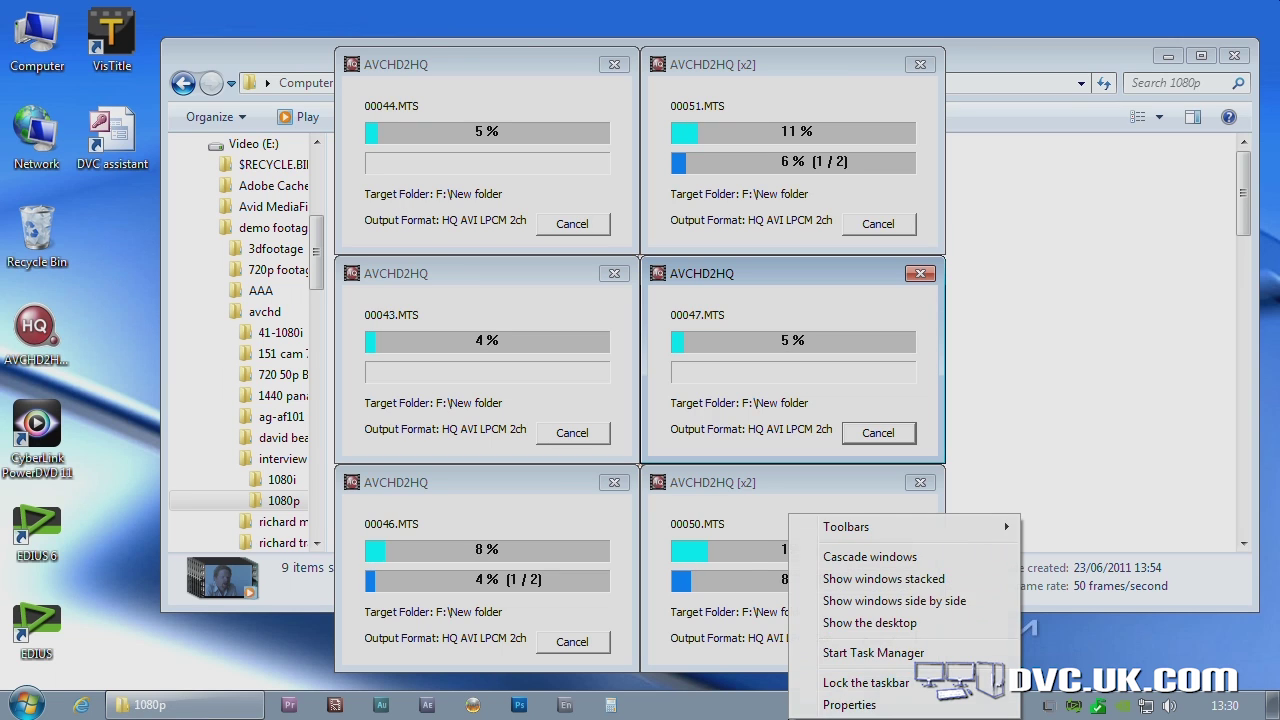
pyautogui.click(856, 653)
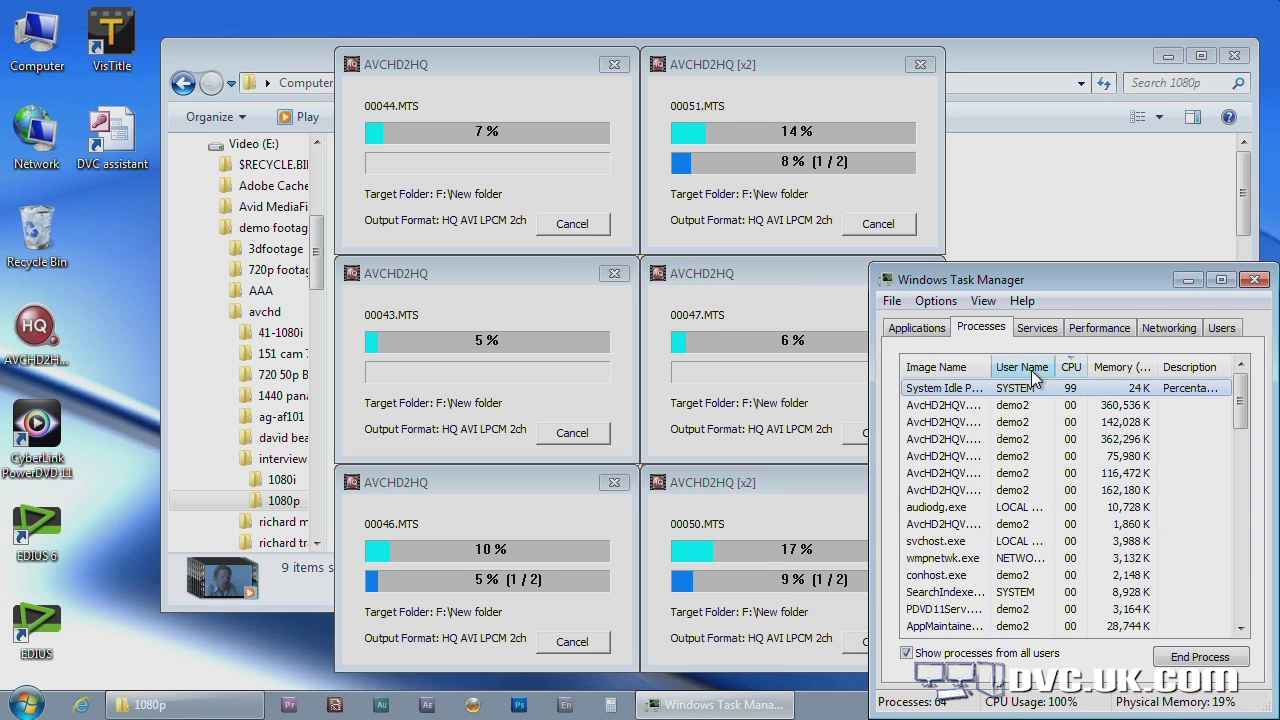
pyautogui.click(1077, 330)
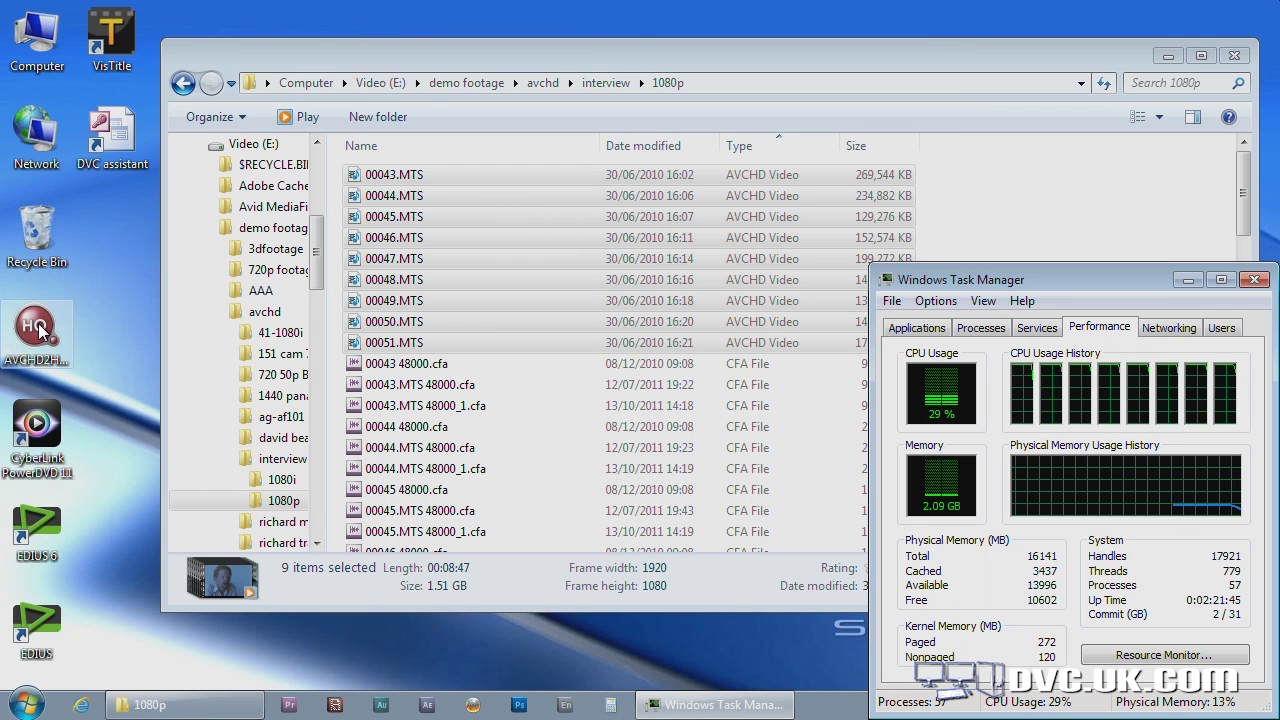
# - Launch AVCHD2HQ from its desktop icon to show the converter Settings dialog
pyautogui.doubleClick(38, 328)
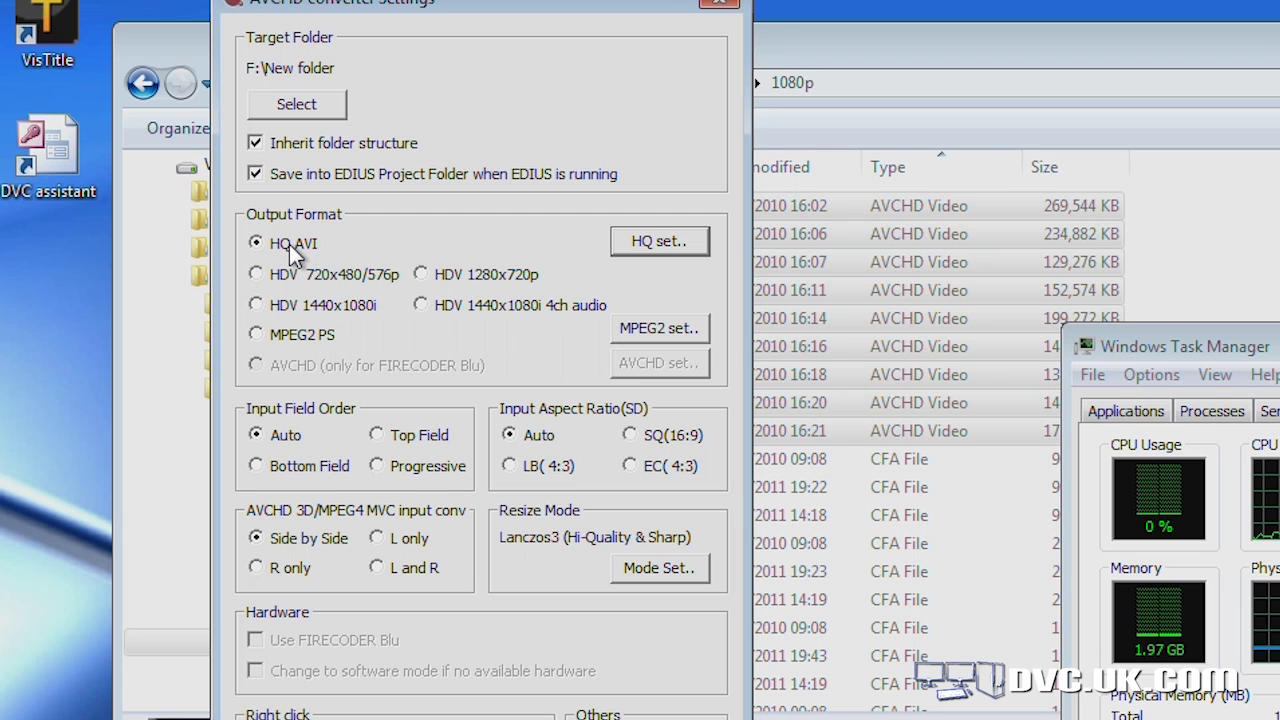
pyautogui.click(657, 246)
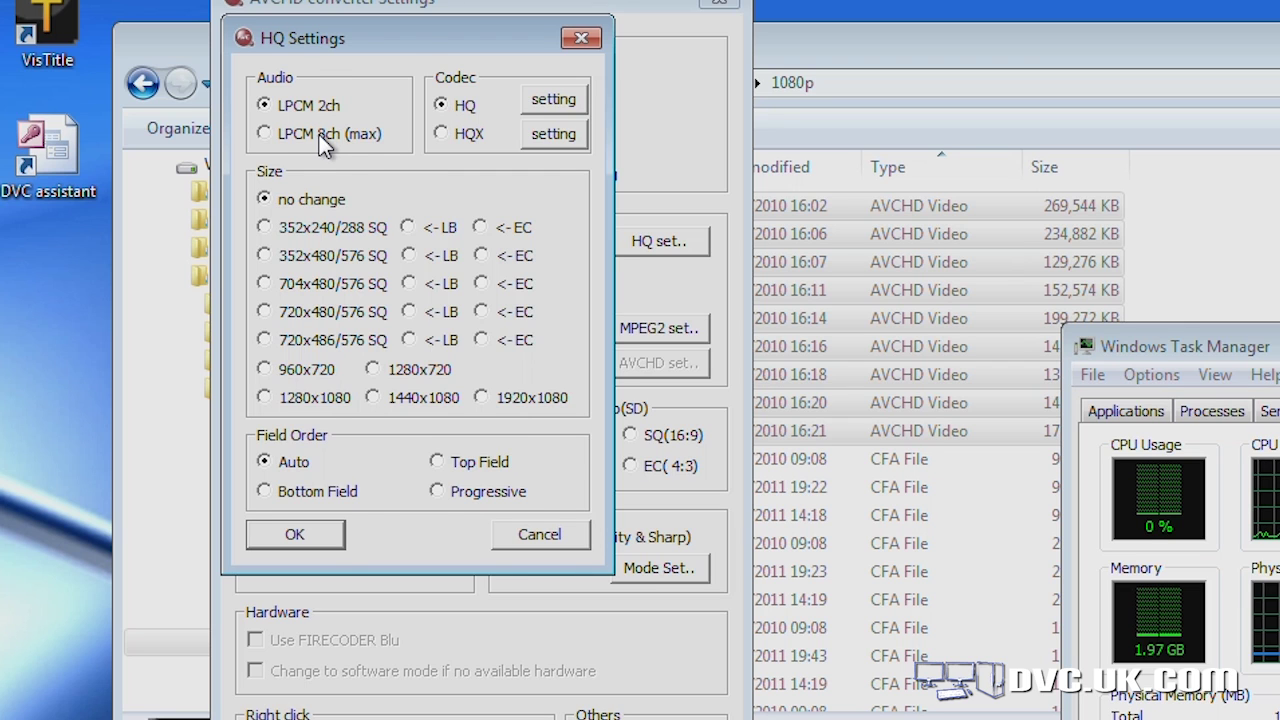
pyautogui.click(539, 534)
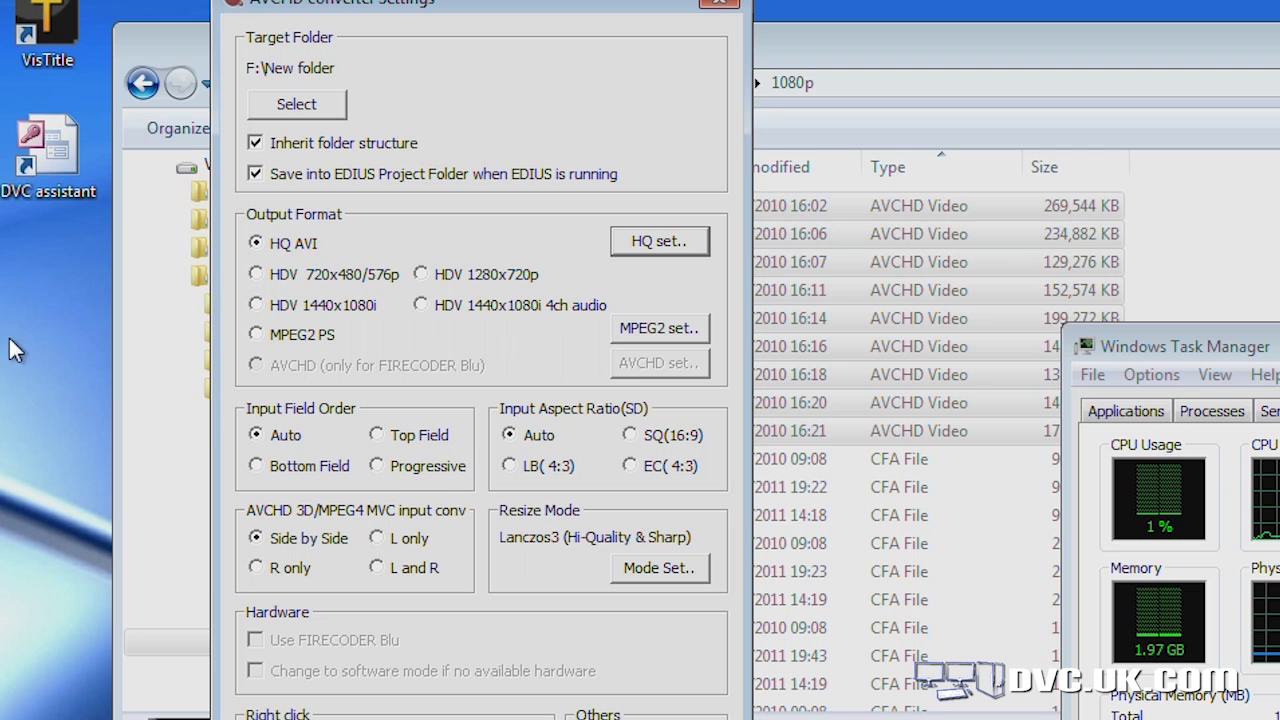
# - Send the selected MTS clips to AVCHD2HQ via Convert with AVCHD2HQ
pyautogui.rightClick(867, 214)
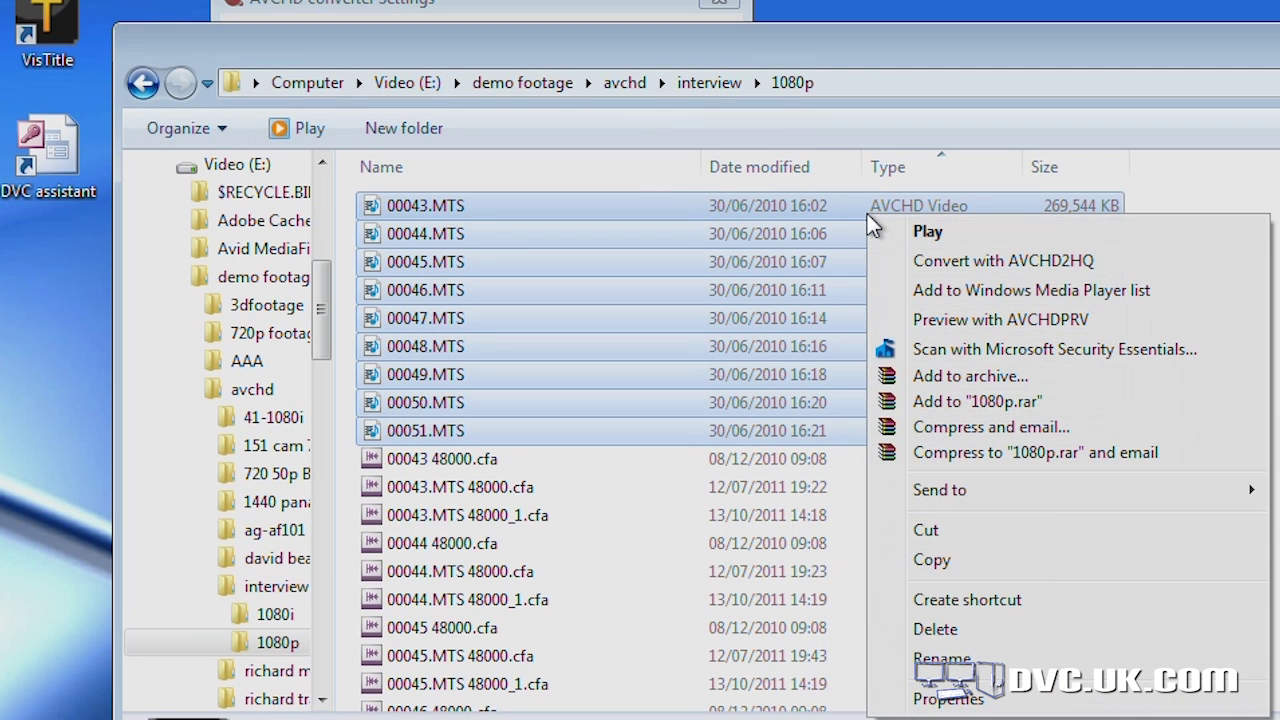
pyautogui.click(920, 262)
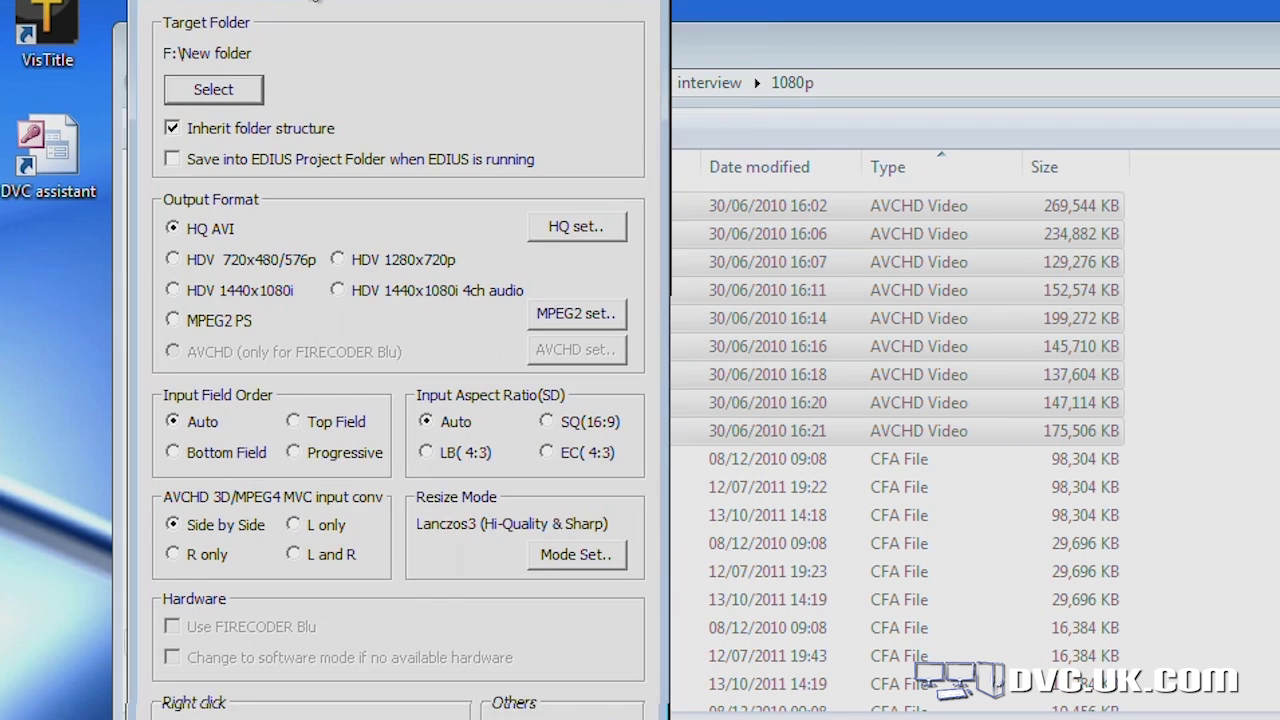
# - Turn off Save into EDIUS Project Folder and set HQ AVI output to 720x486/576 SQ
pyautogui.click(255, 173)
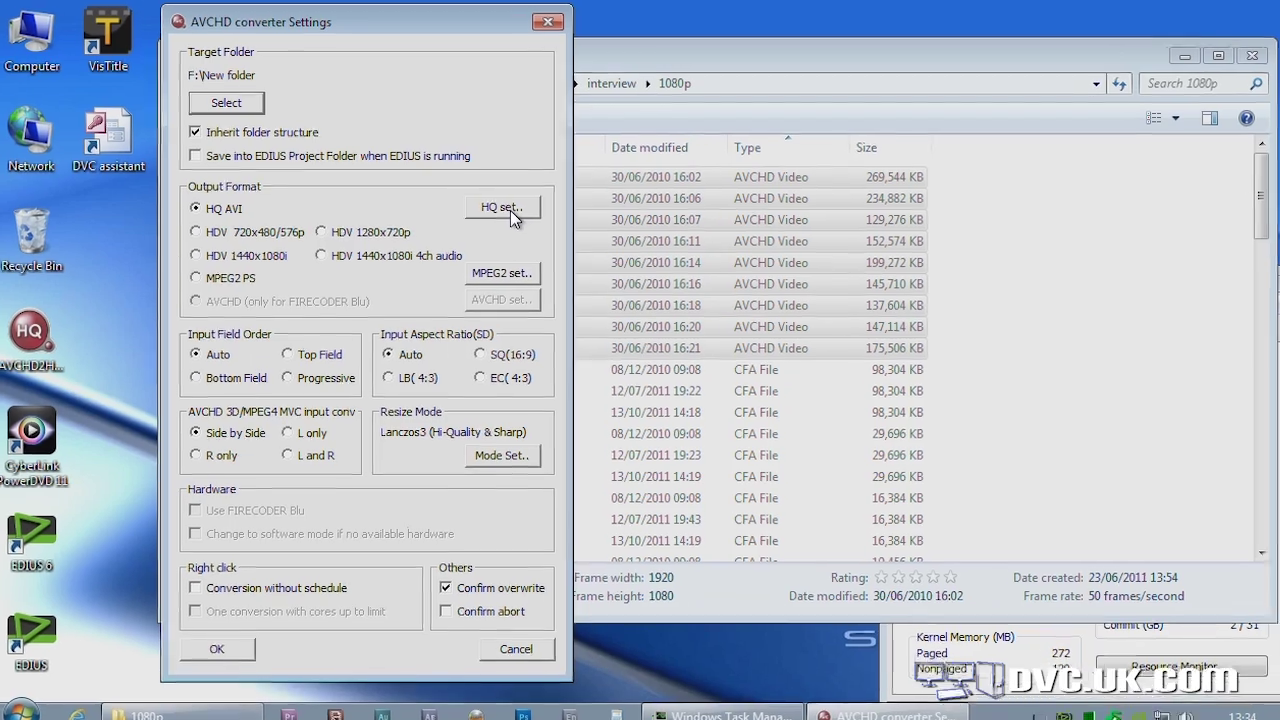
pyautogui.click(508, 212)
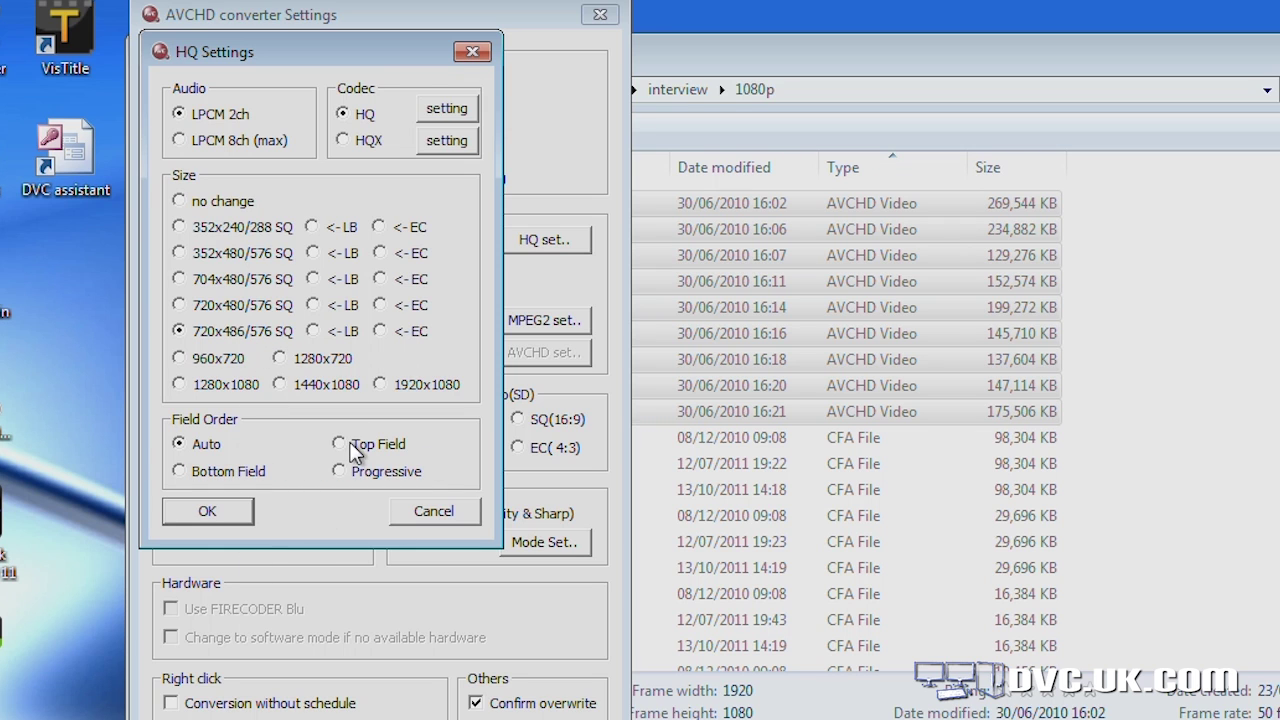
pyautogui.click(445, 113)
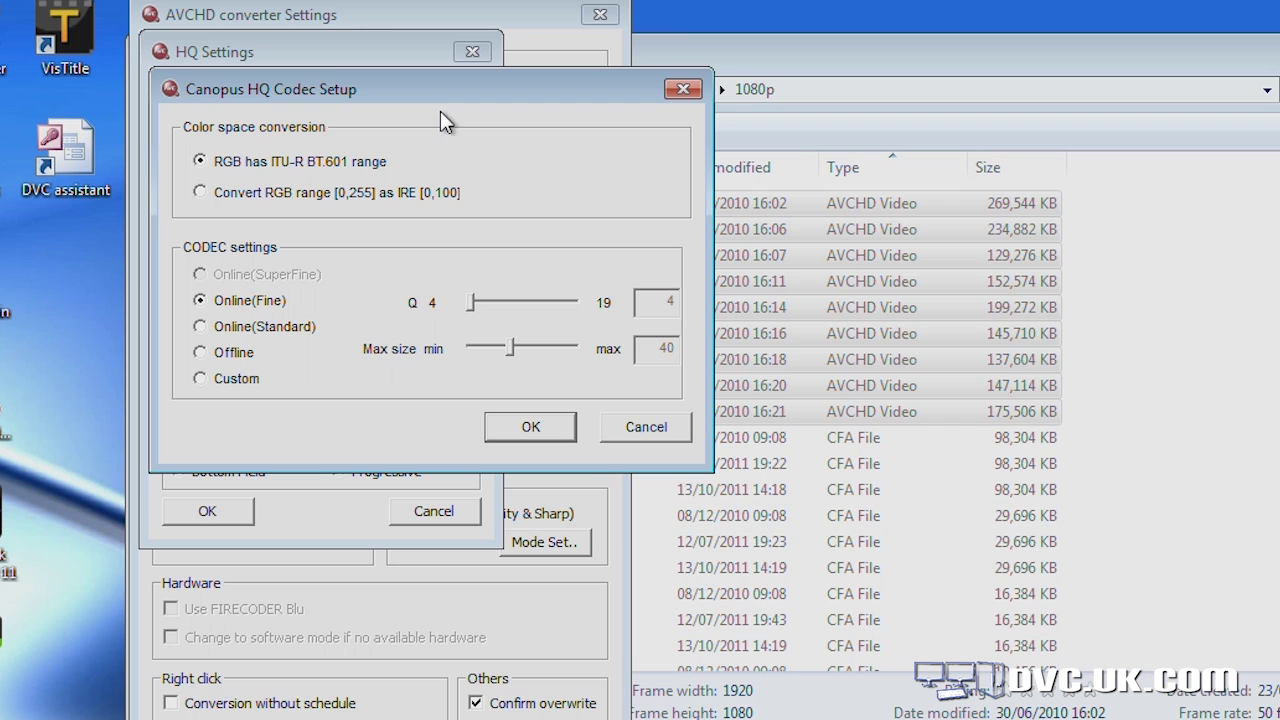
pyautogui.click(510, 427)
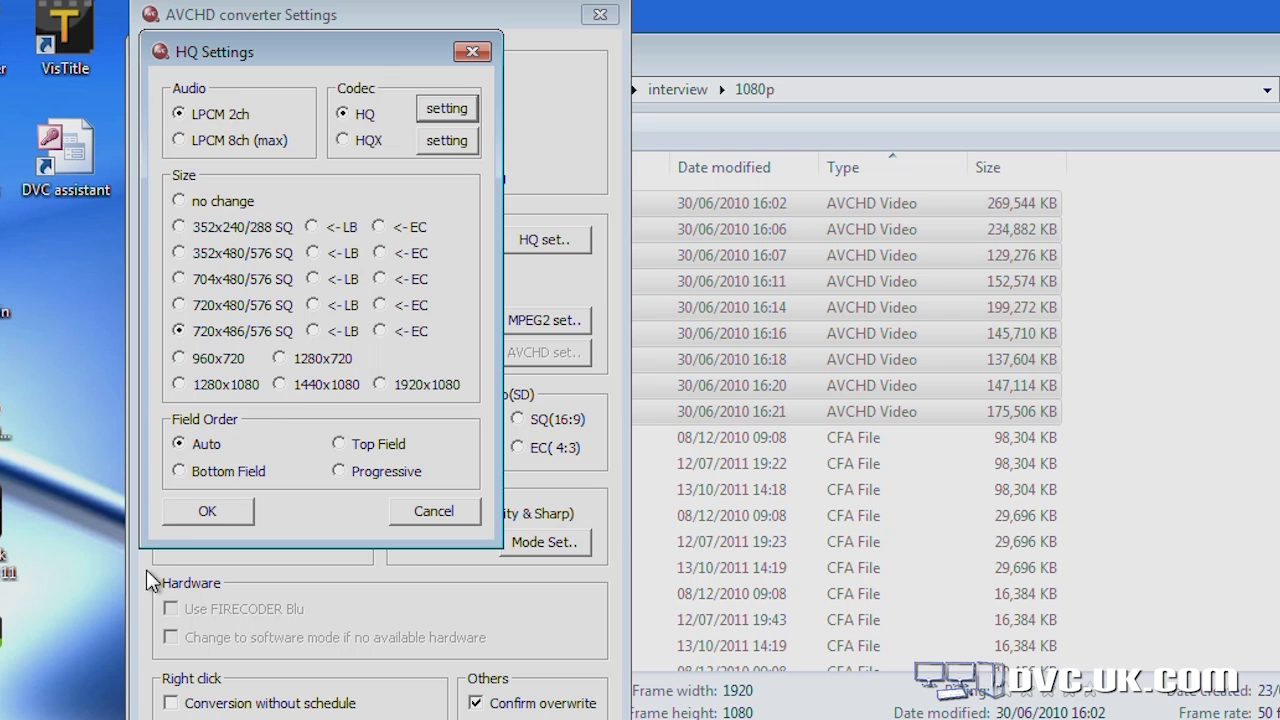
pyautogui.click(181, 514)
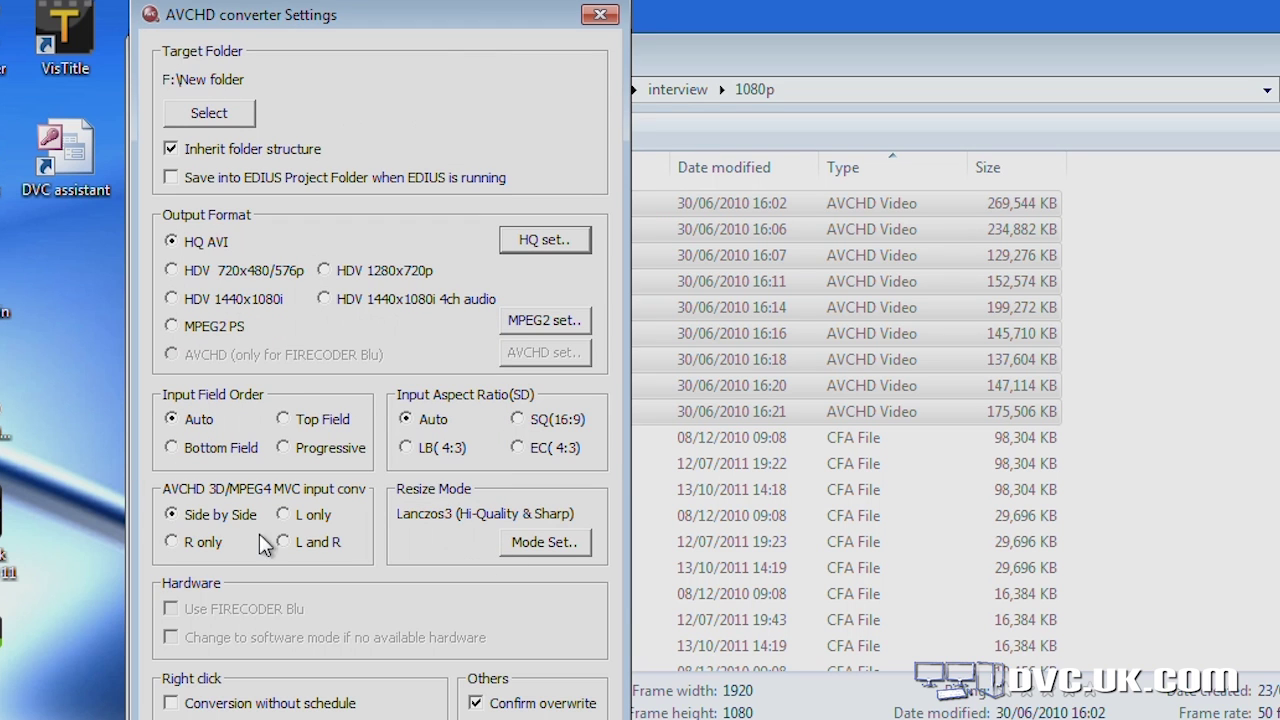
pyautogui.click(1164, 531)
# - Convert 00043.MTS with AVCHD2HQ, then stretch the Settings window full-height and move it left
pyautogui.rightClick(433, 204)
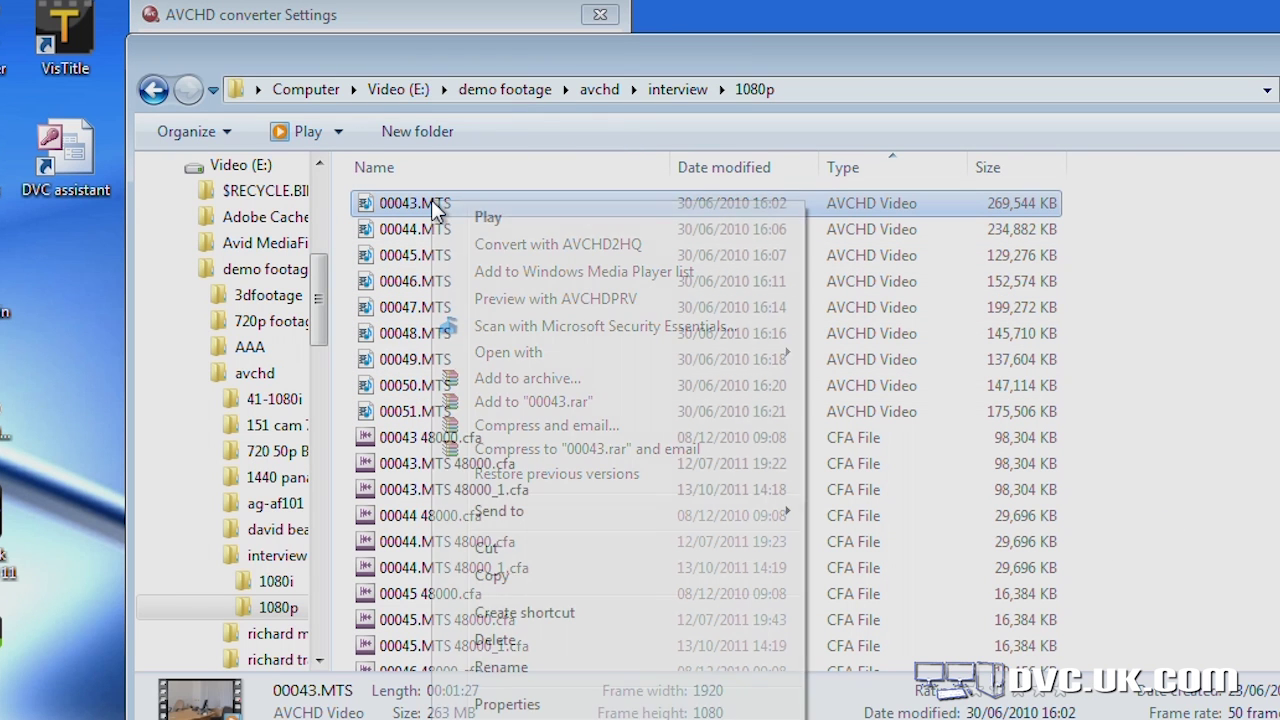
pyautogui.click(463, 244)
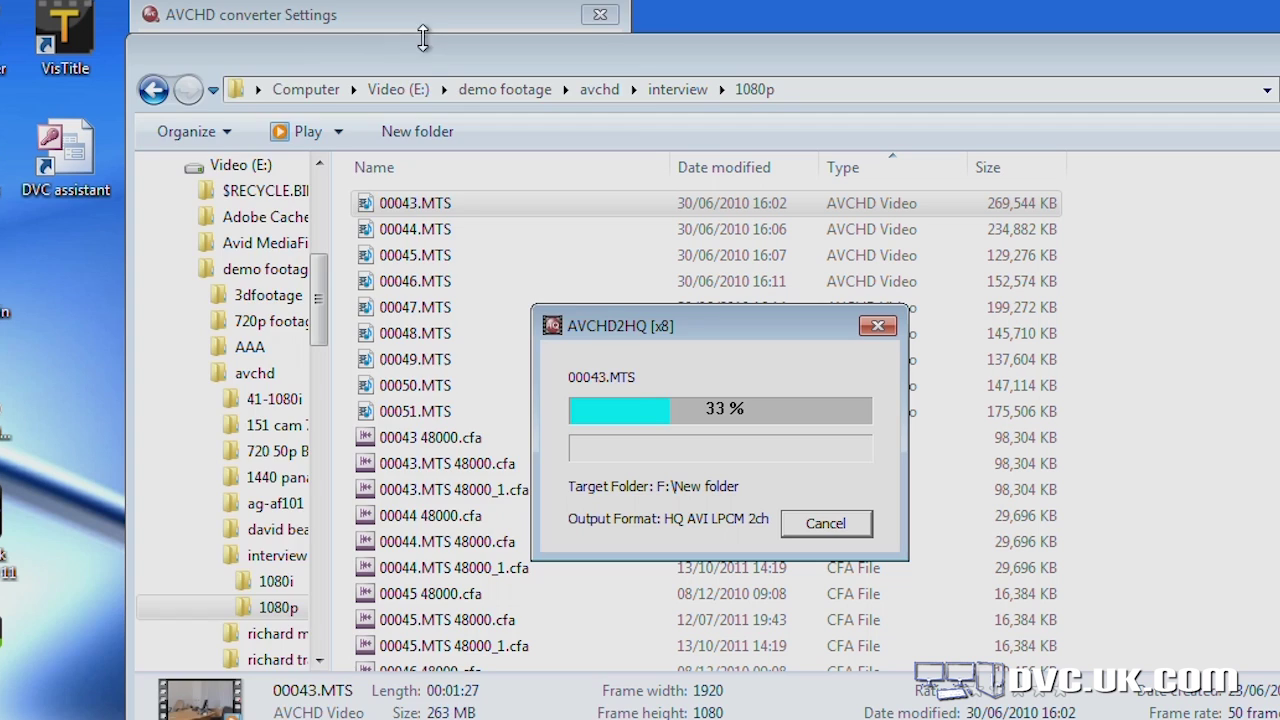
pyautogui.doubleClick(423, 37)
pyautogui.moveTo(384, 21); pyautogui.dragTo(259, 16)
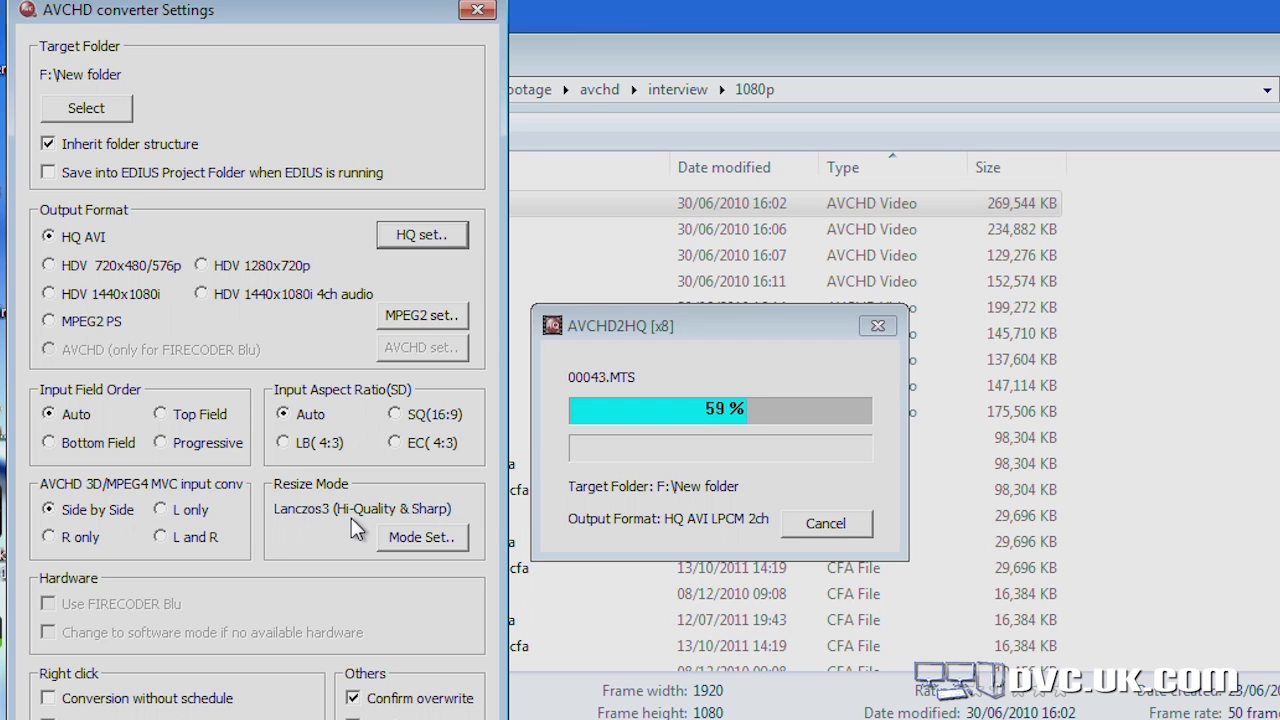
pyautogui.click(419, 540)
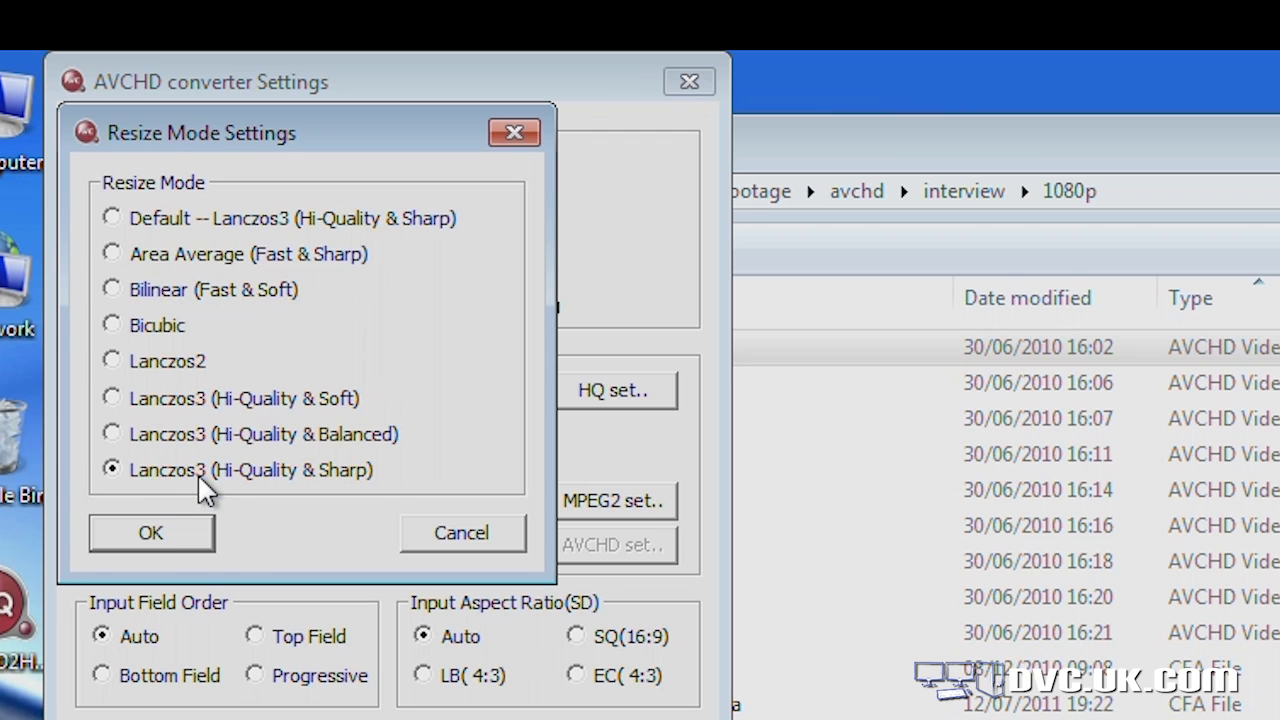
pyautogui.moveTo(255, 134); pyautogui.dragTo(309, 194)
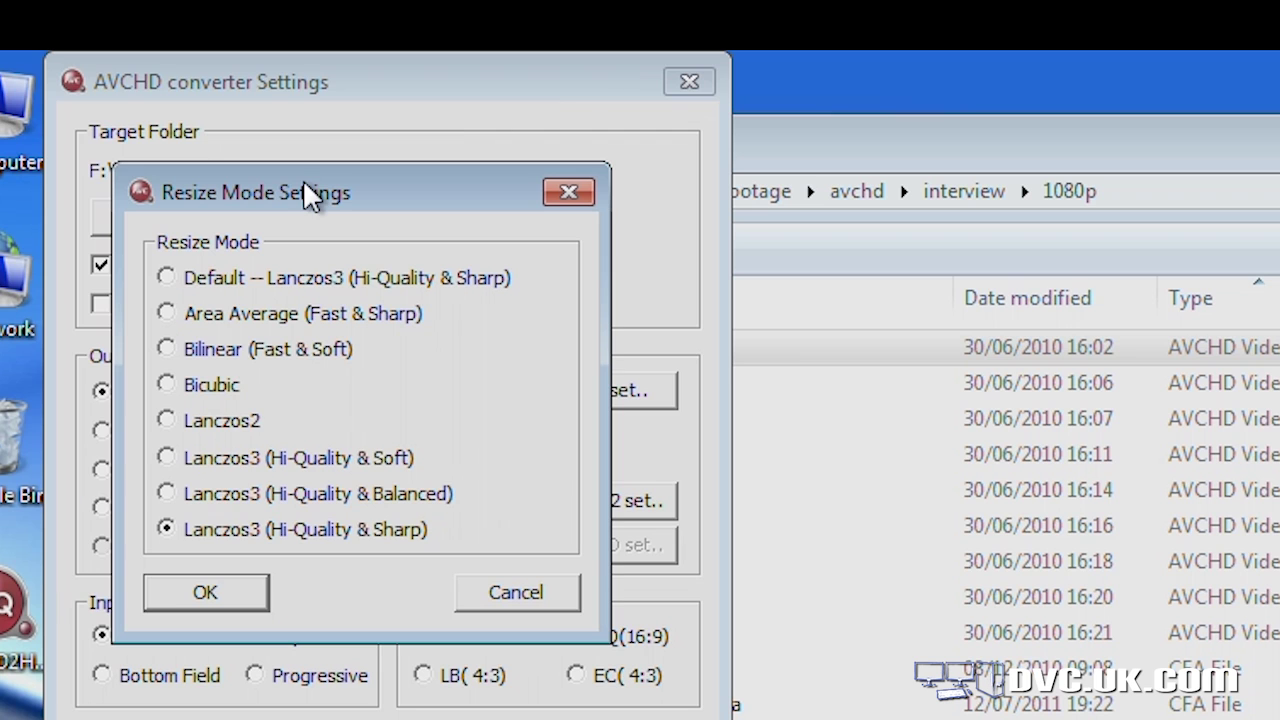
pyautogui.click(185, 494)
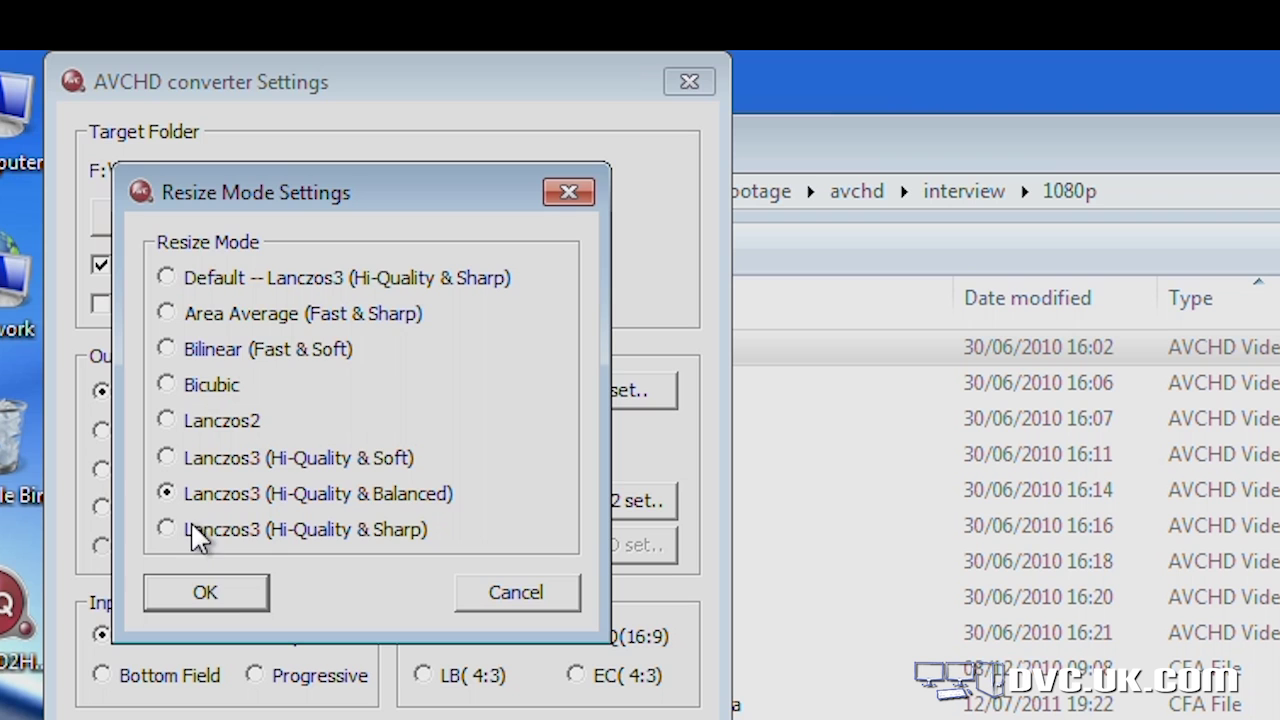
pyautogui.click(256, 605)
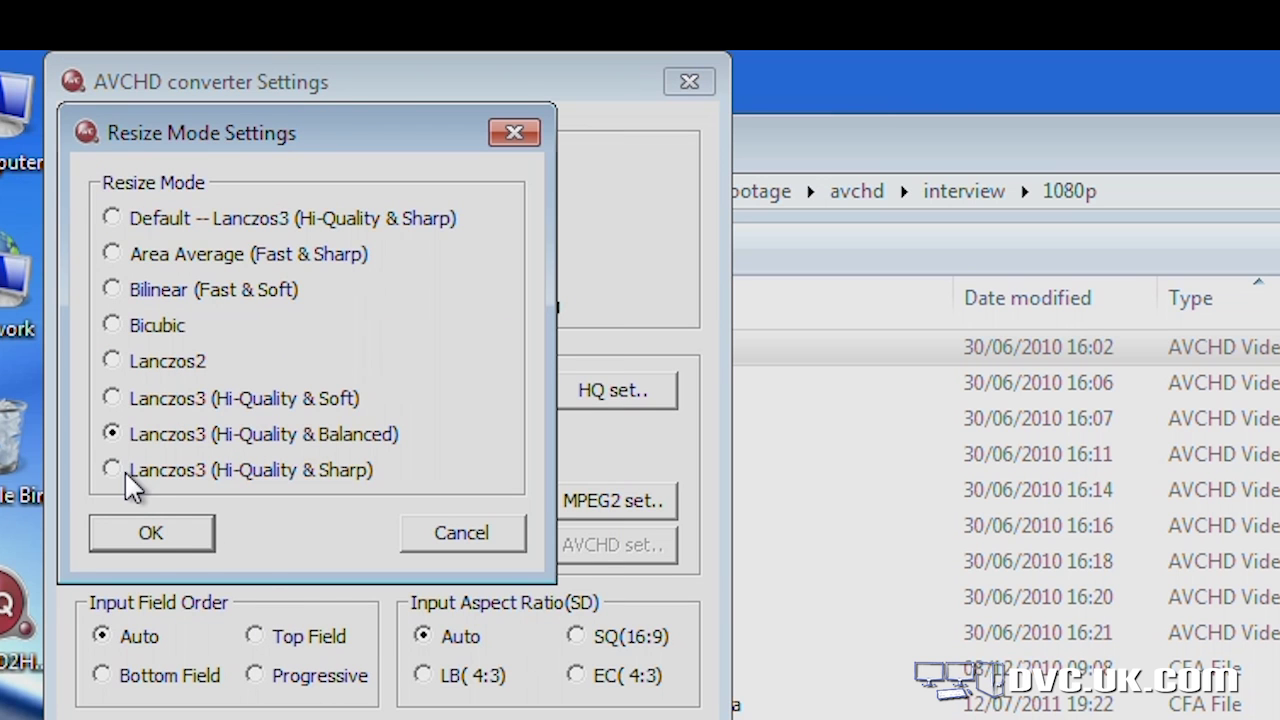
pyautogui.click(127, 472)
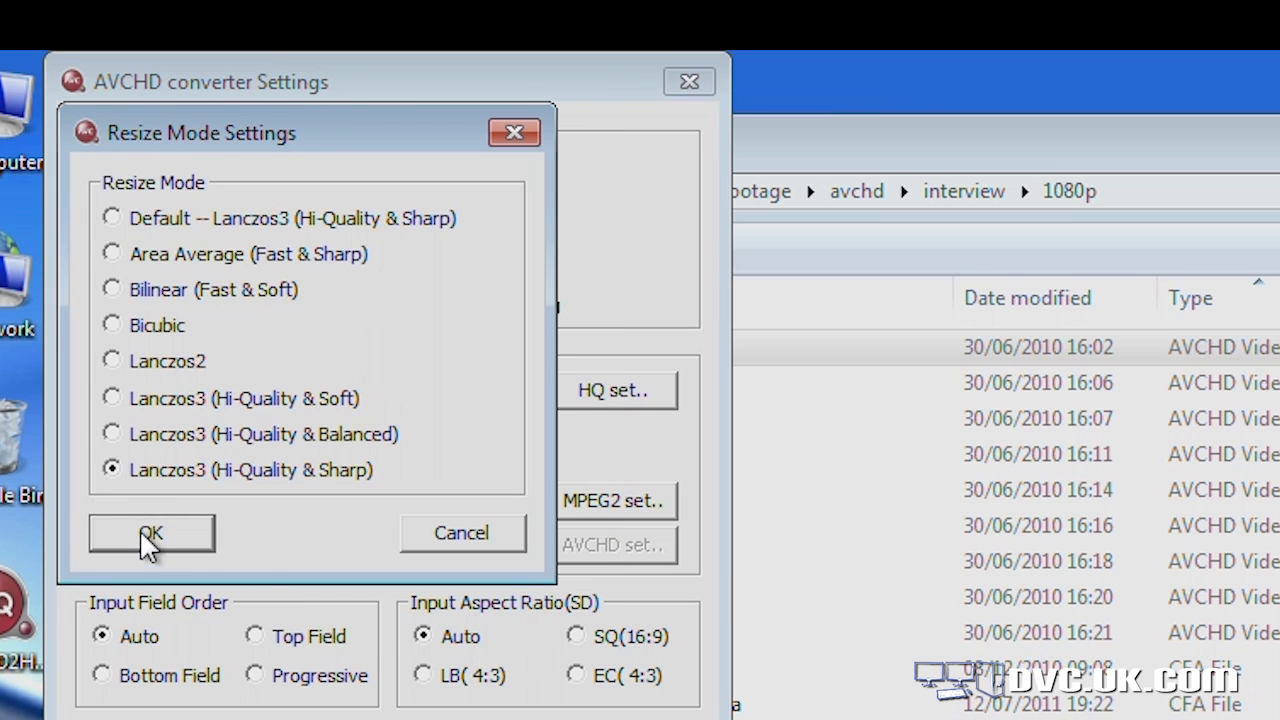
pyautogui.click(148, 537)
pyautogui.click(585, 395)
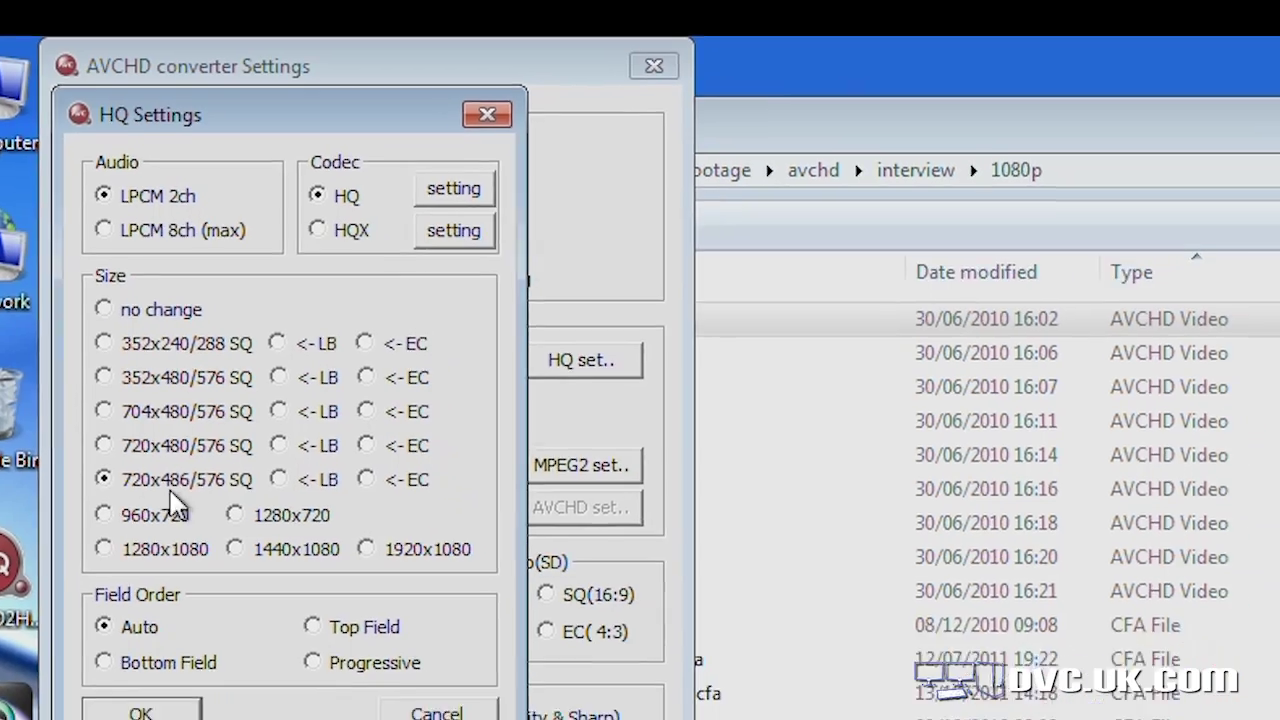
pyautogui.click(140, 711)
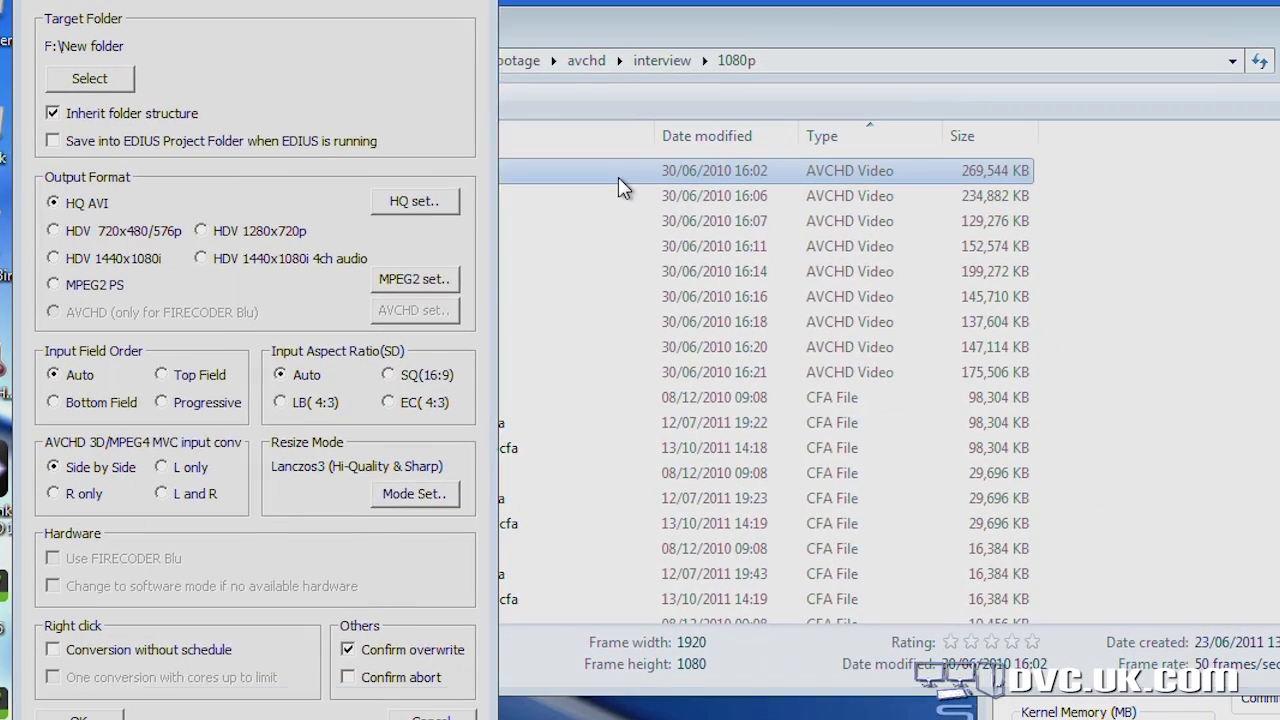
# - Check that 00043.avi in F:\New folder is 720 wide, then return to the 1080p folder
pyautogui.rightClick(618, 177)
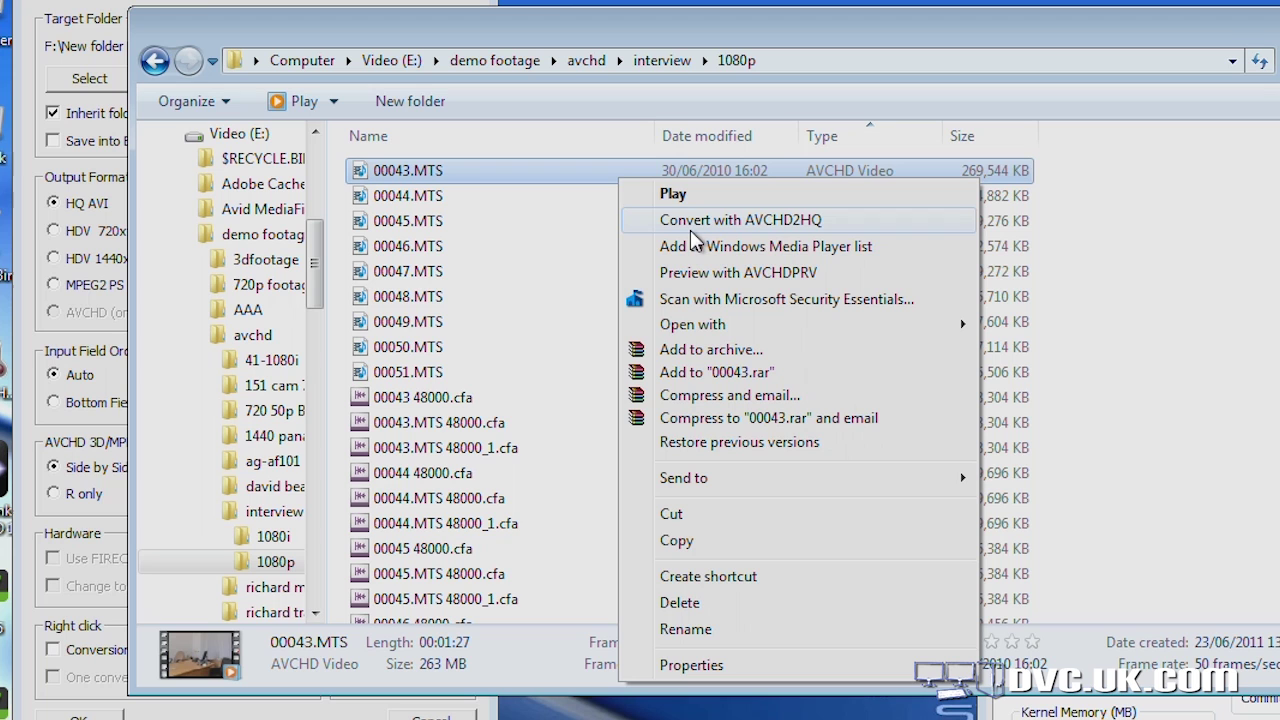
pyautogui.click(122, 66)
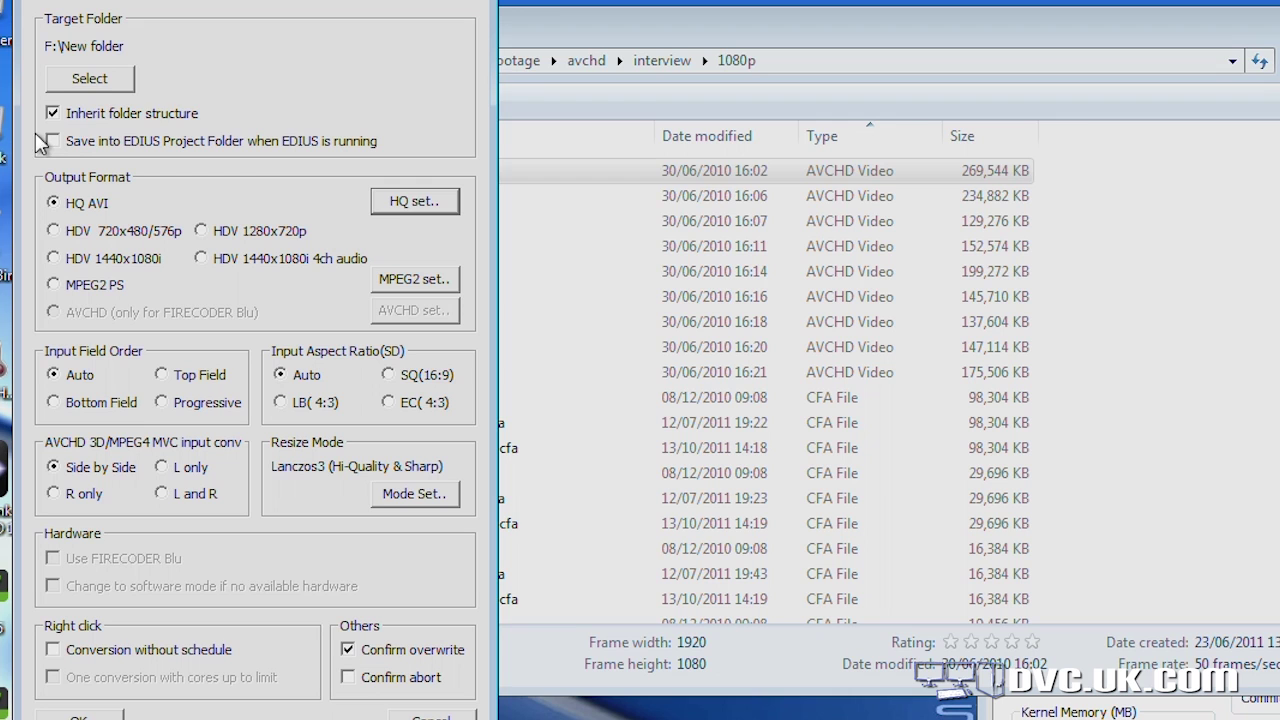
pyautogui.click(103, 77)
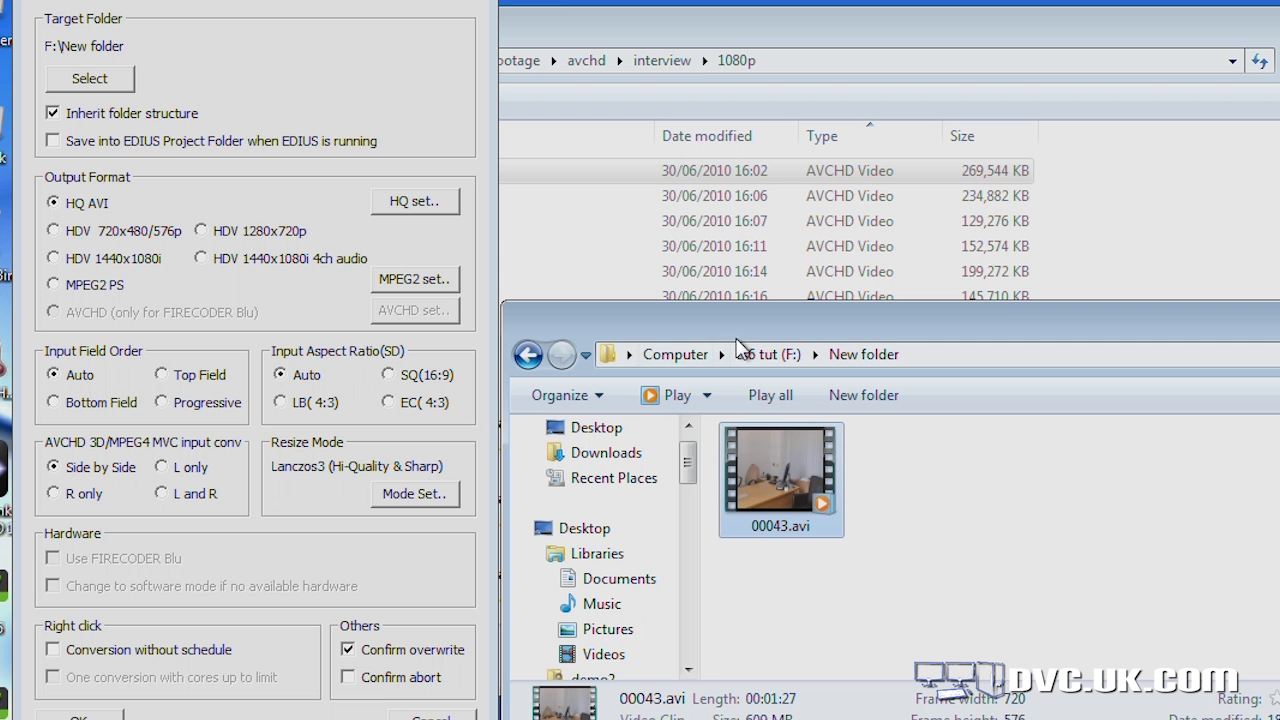
pyautogui.click(756, 168)
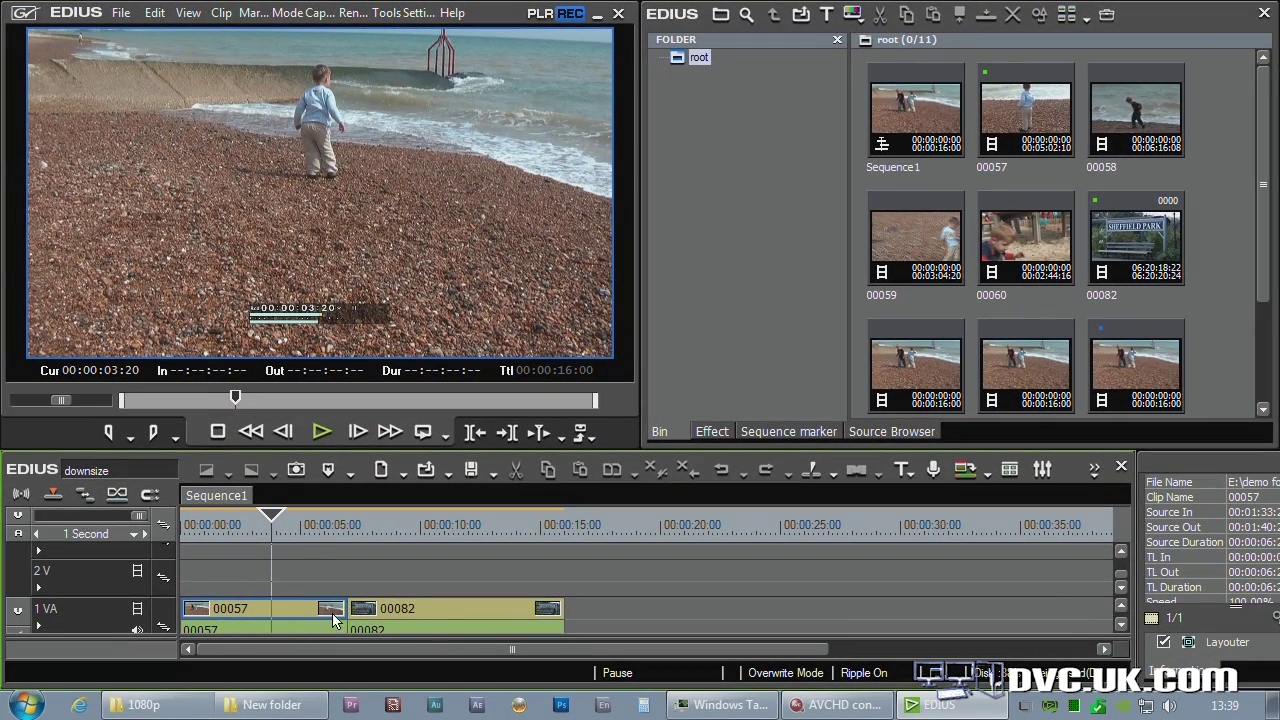
# - Scrub Sequence1 across the 00057/00082 cut, park at 00:00:03:23, and open the File menu
pyautogui.click(343, 530)
pyautogui.moveTo(344, 535); pyautogui.dragTo(318, 571)
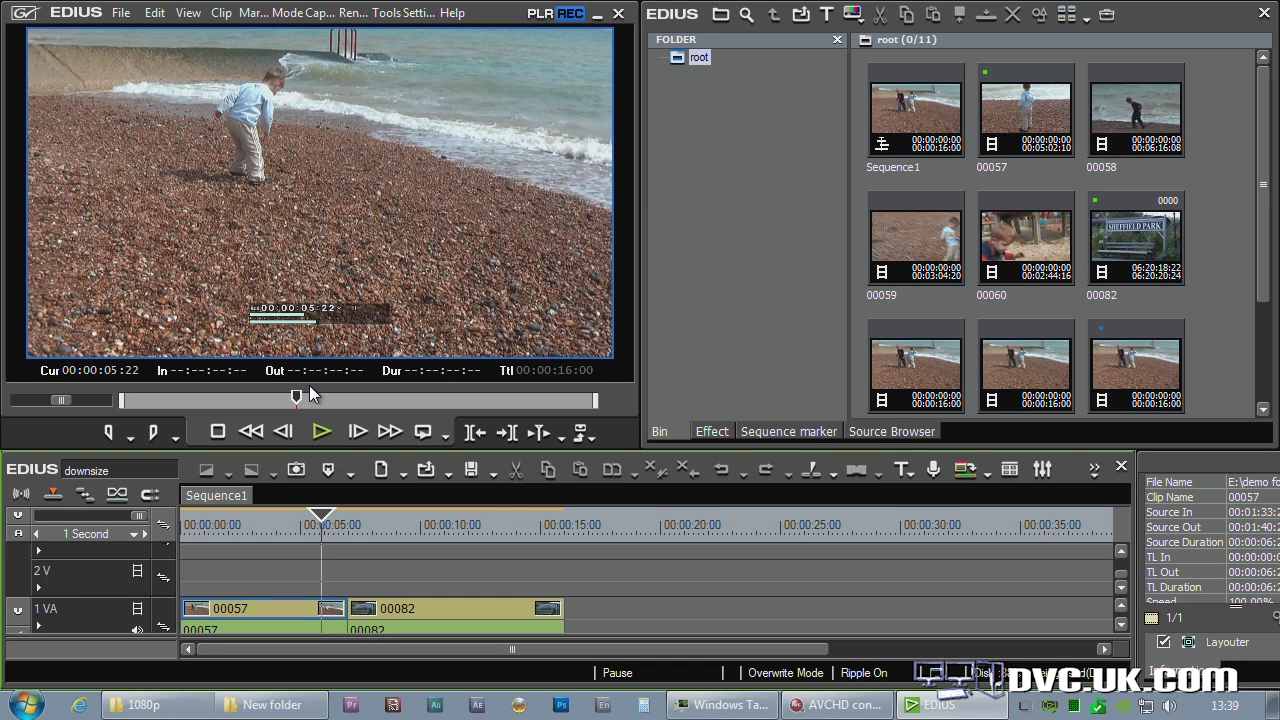
pyautogui.click(276, 528)
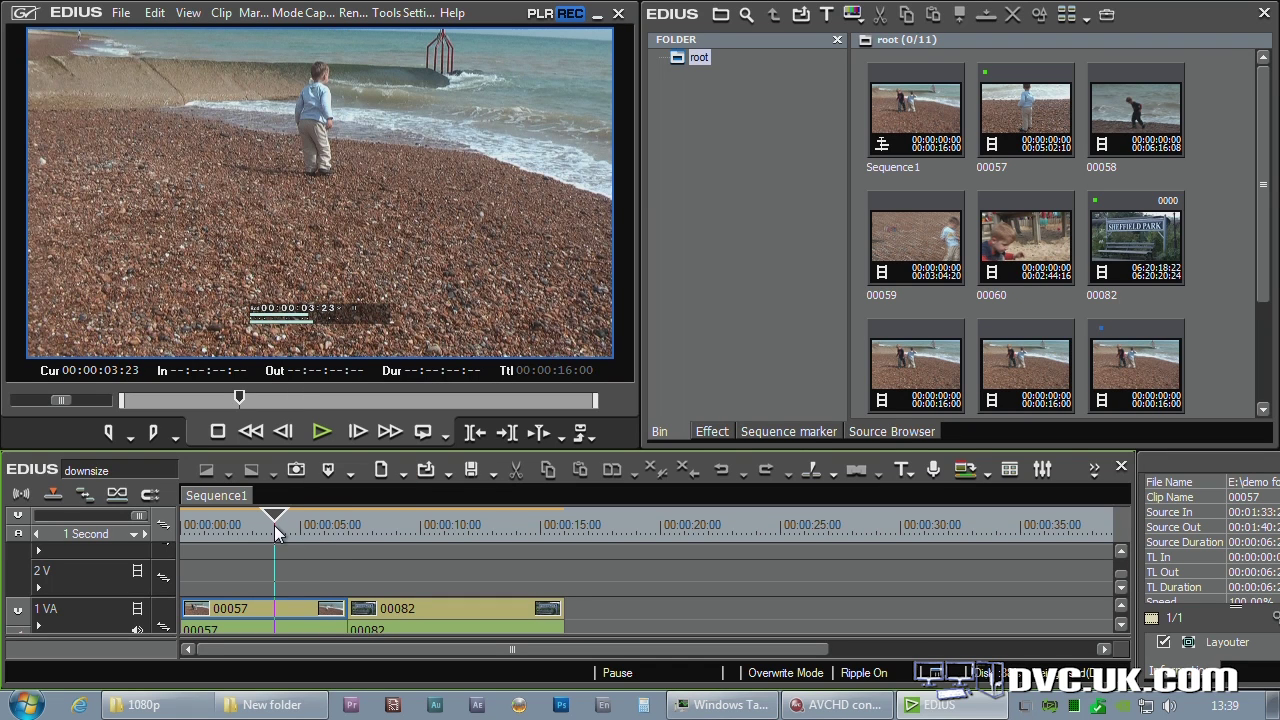
pyautogui.click(120, 13)
# - Print Sequence1 to file with the Canopus HQ Fine preset, saved as hd export.avi on F:
pyautogui.moveTo(133, 491)
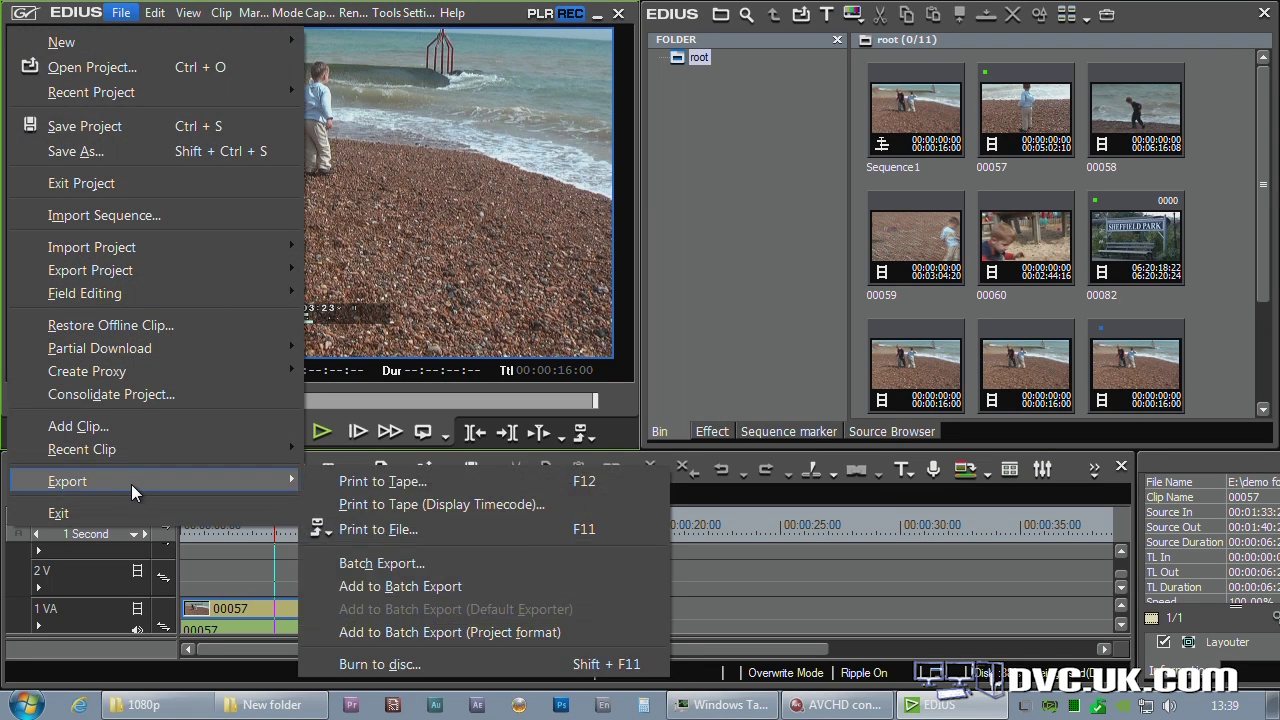
pyautogui.click(378, 529)
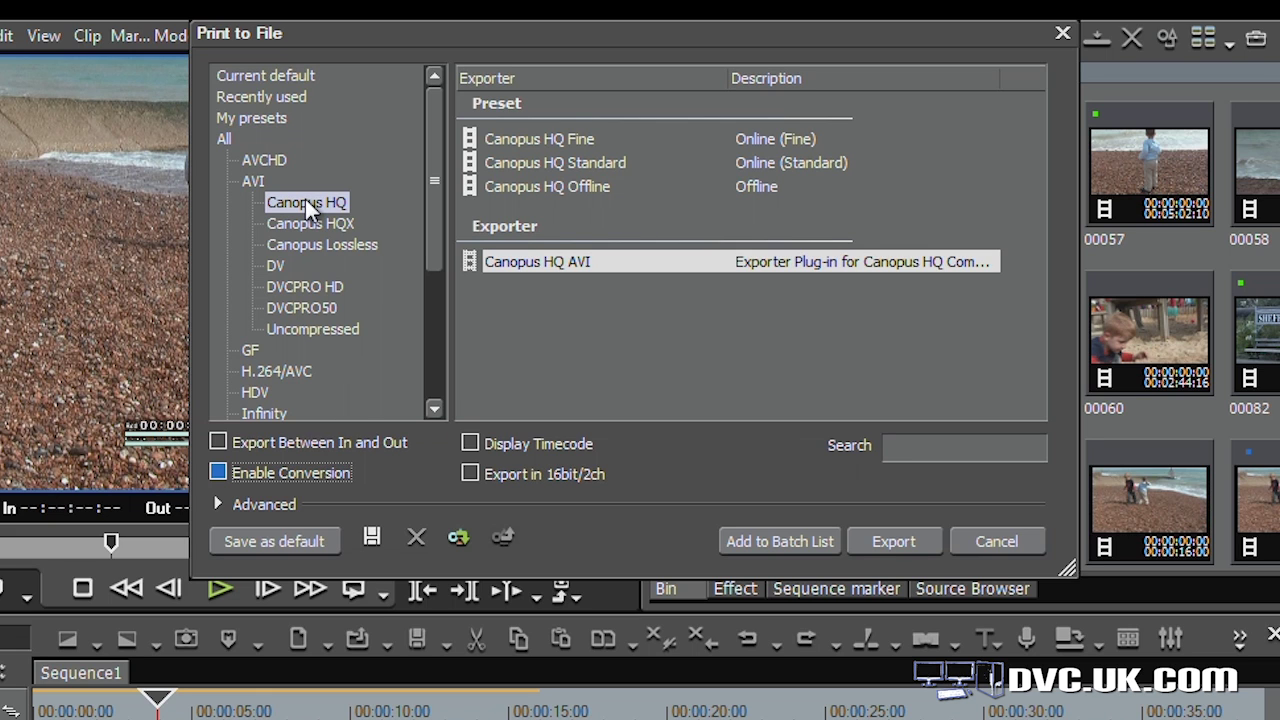
pyautogui.click(507, 138)
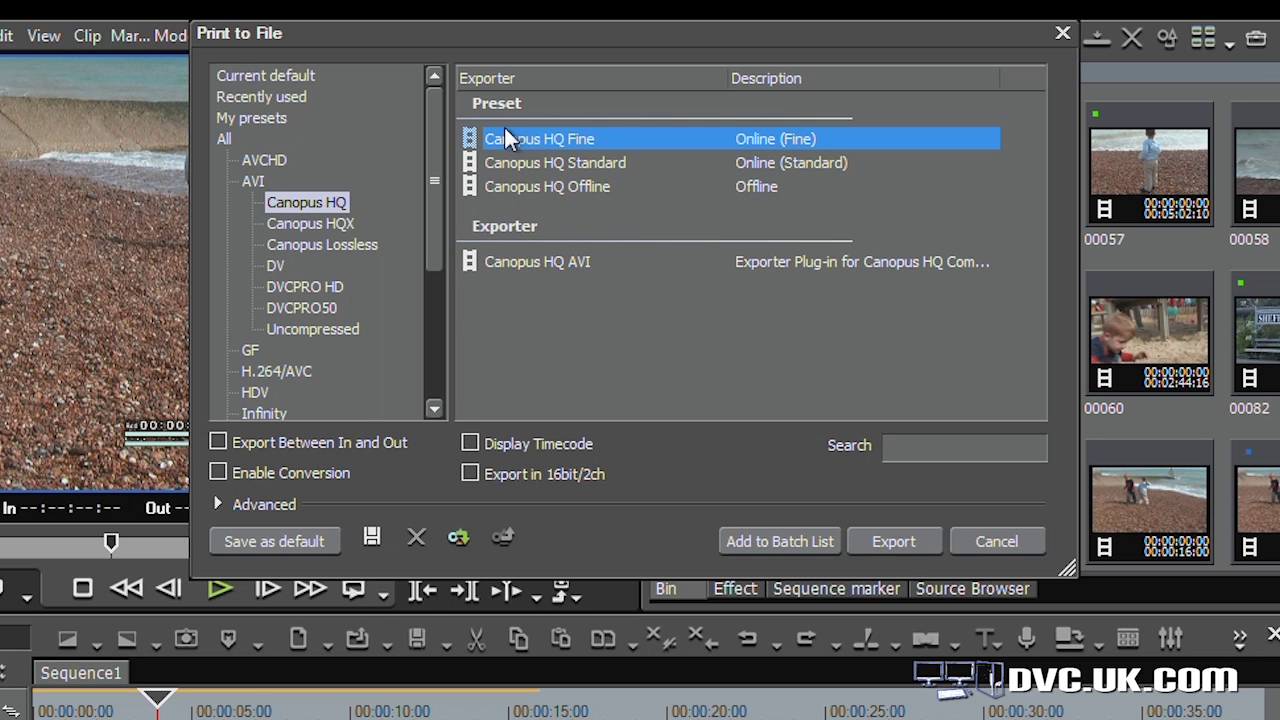
pyautogui.click(893, 541)
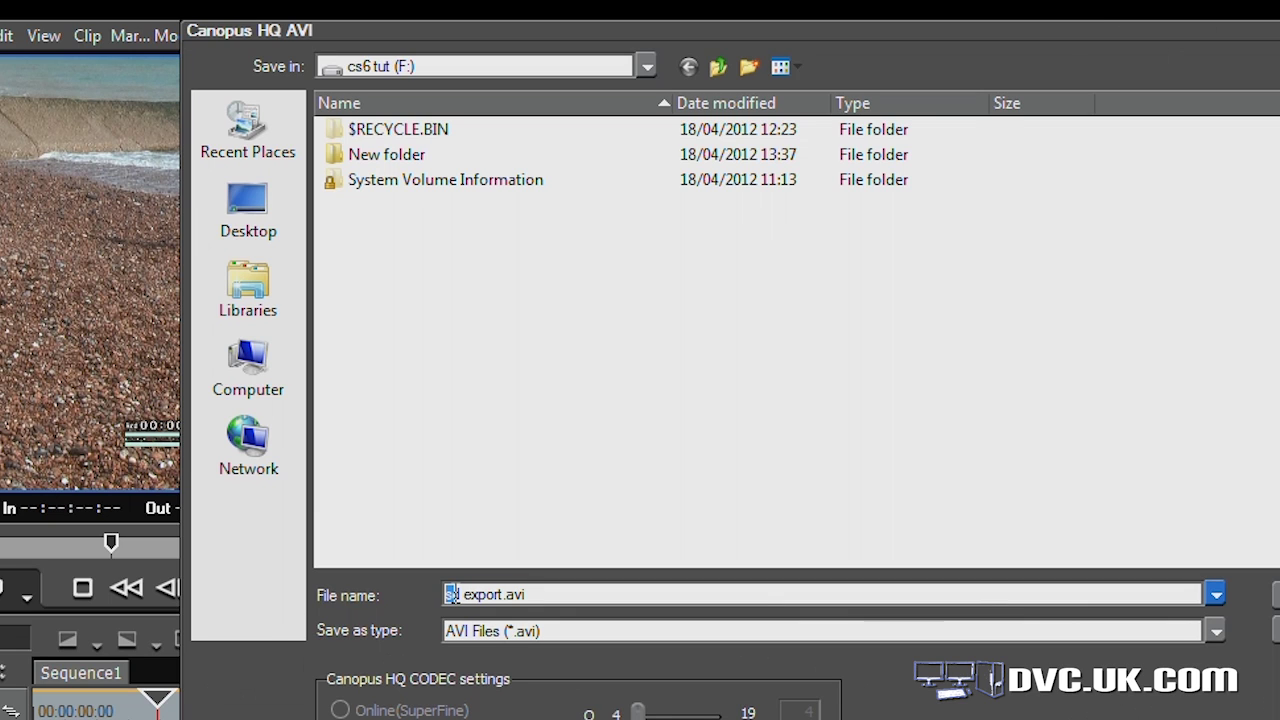
pyautogui.write('HD')
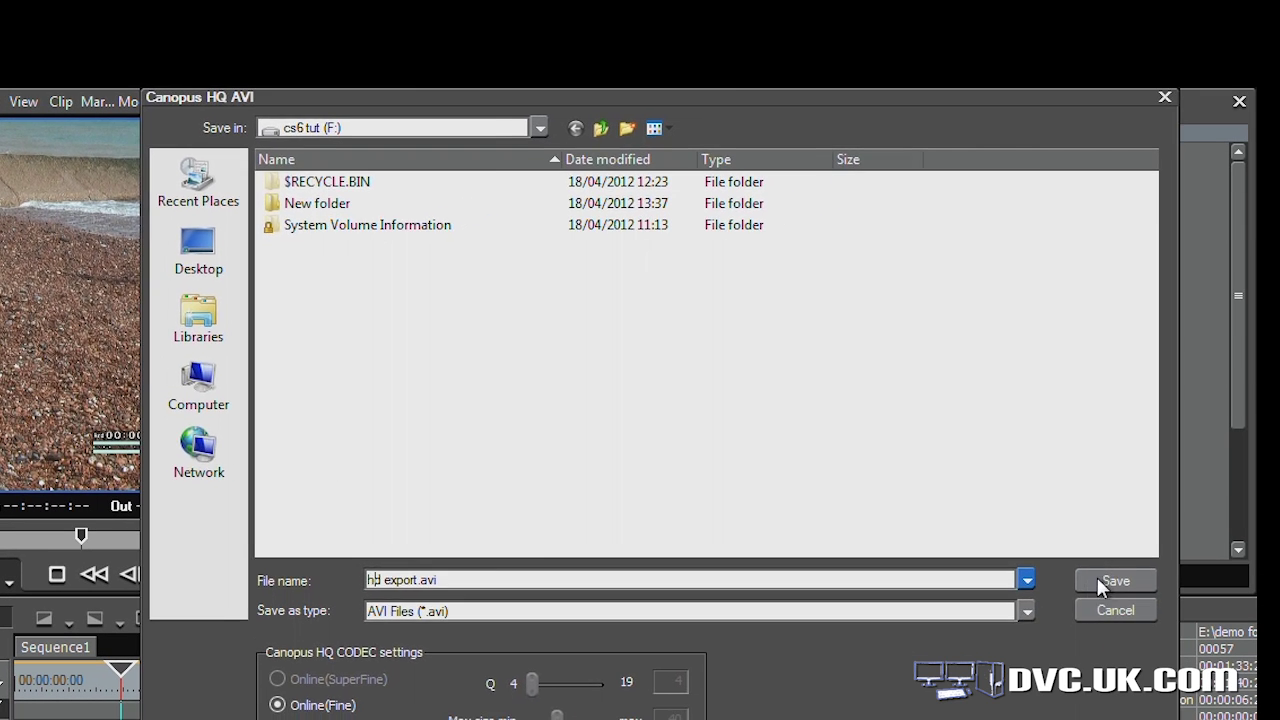
pyautogui.click(1276, 595)
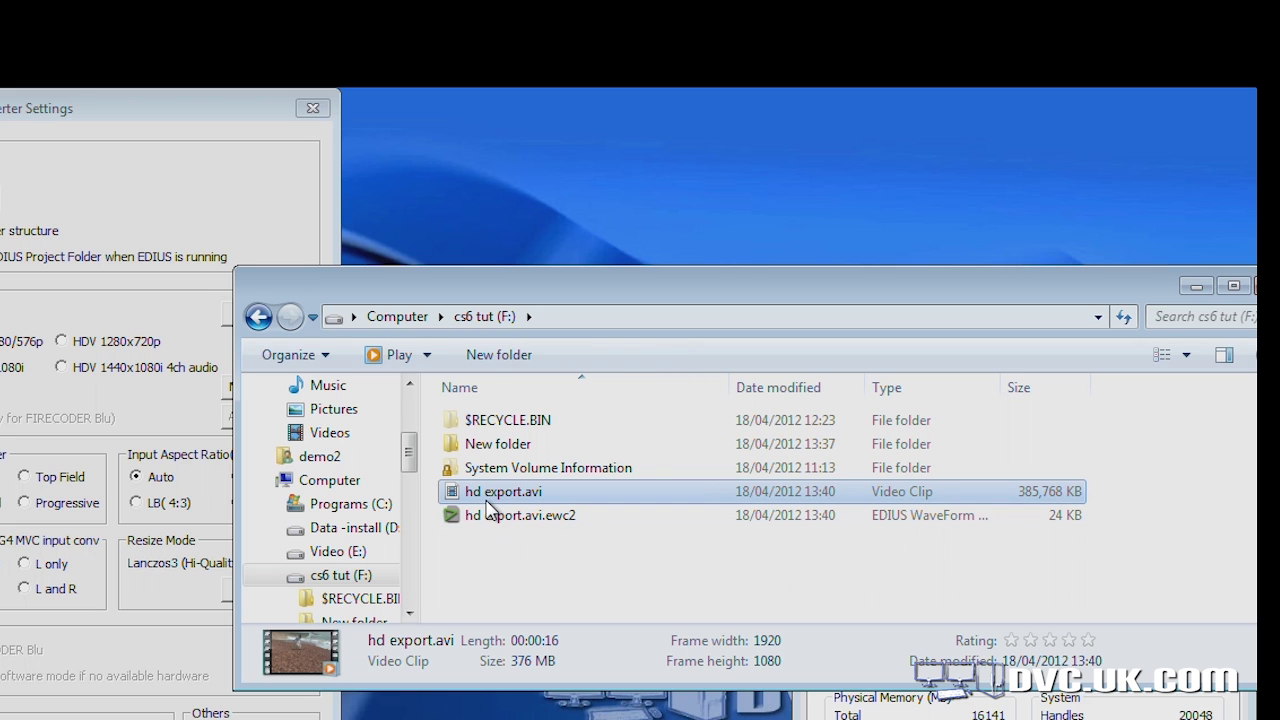
# - Convert hd export.avi to a 720x576 file with AVCHD2HQ and place it at the start of track 2V
pyautogui.rightClick(510, 498)
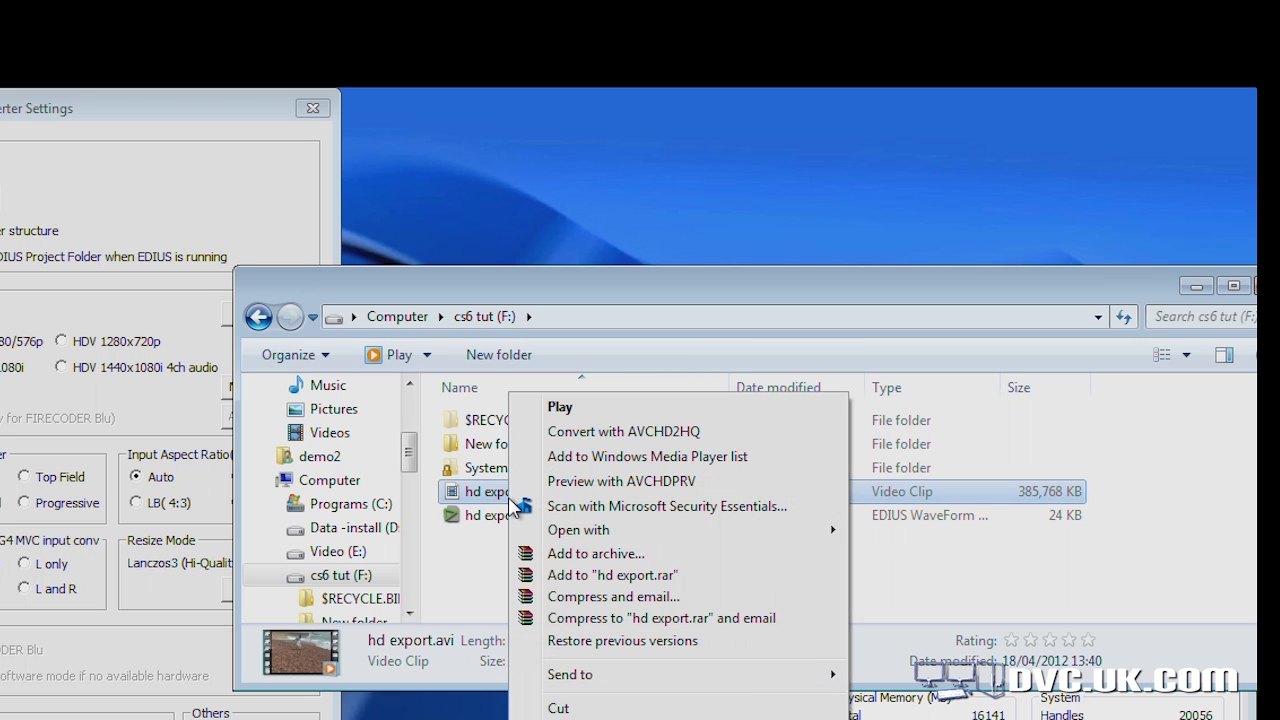
pyautogui.click(596, 431)
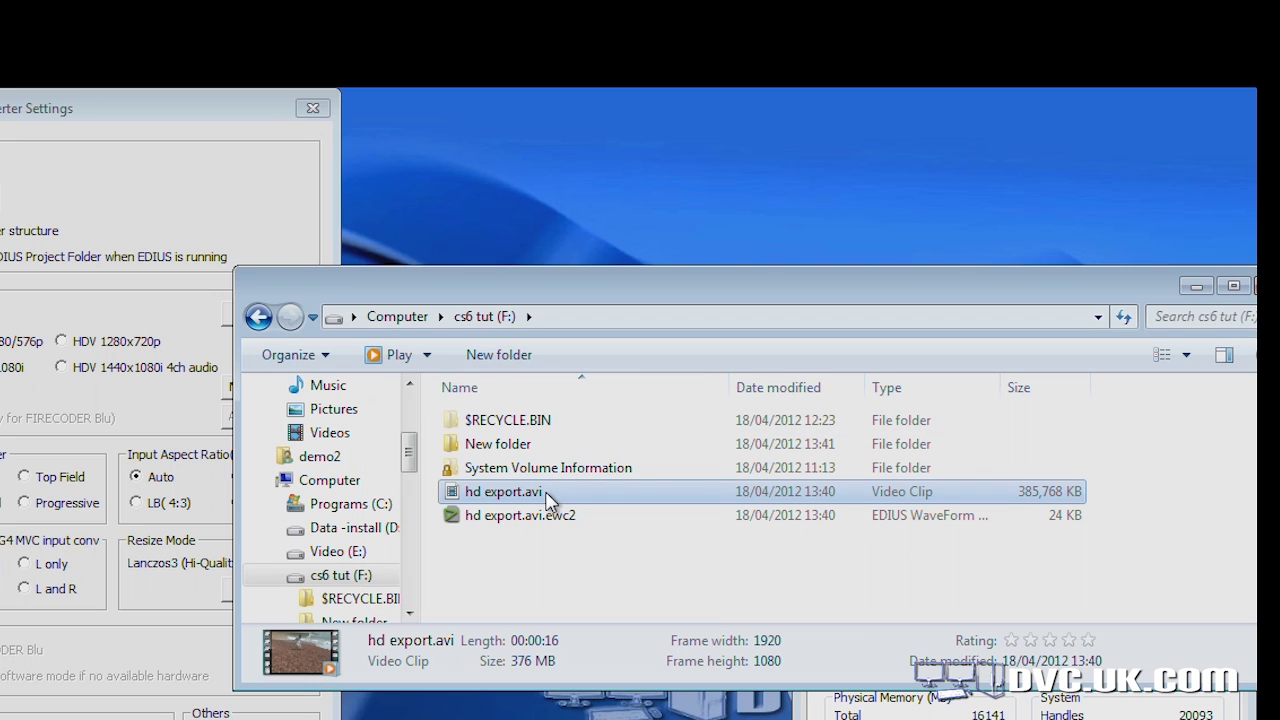
pyautogui.doubleClick(505, 445)
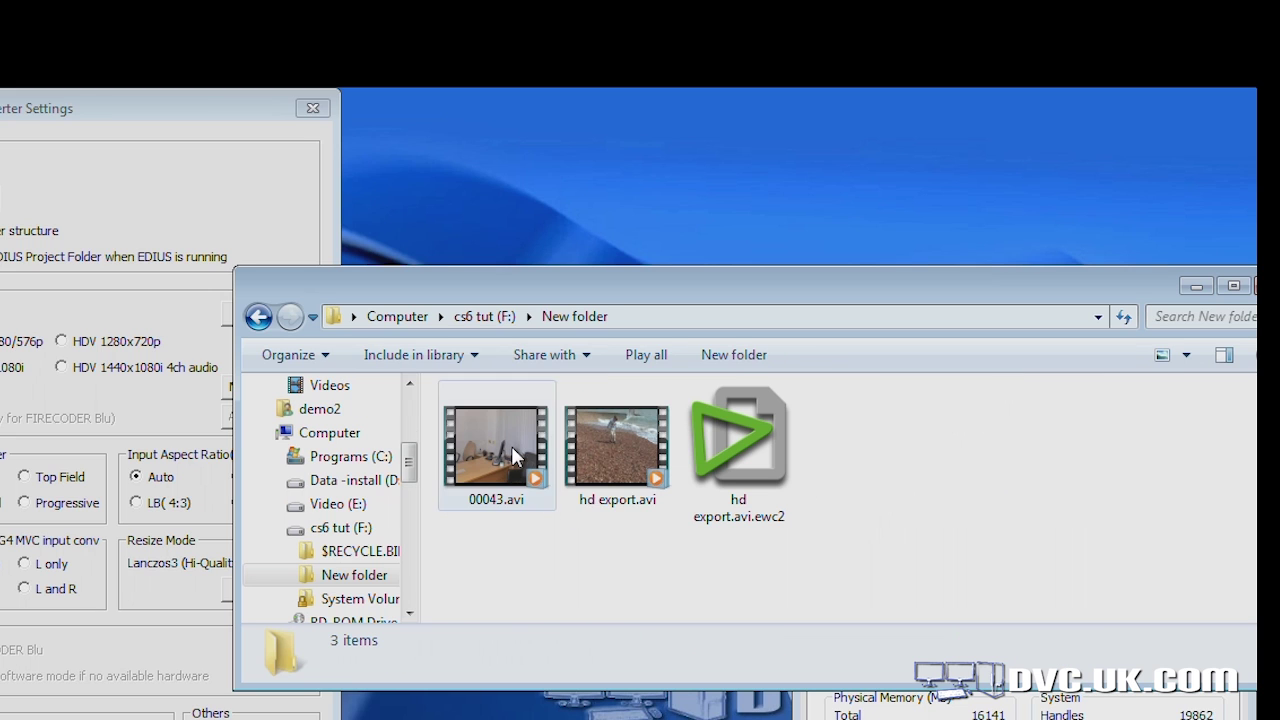
pyautogui.click(622, 478)
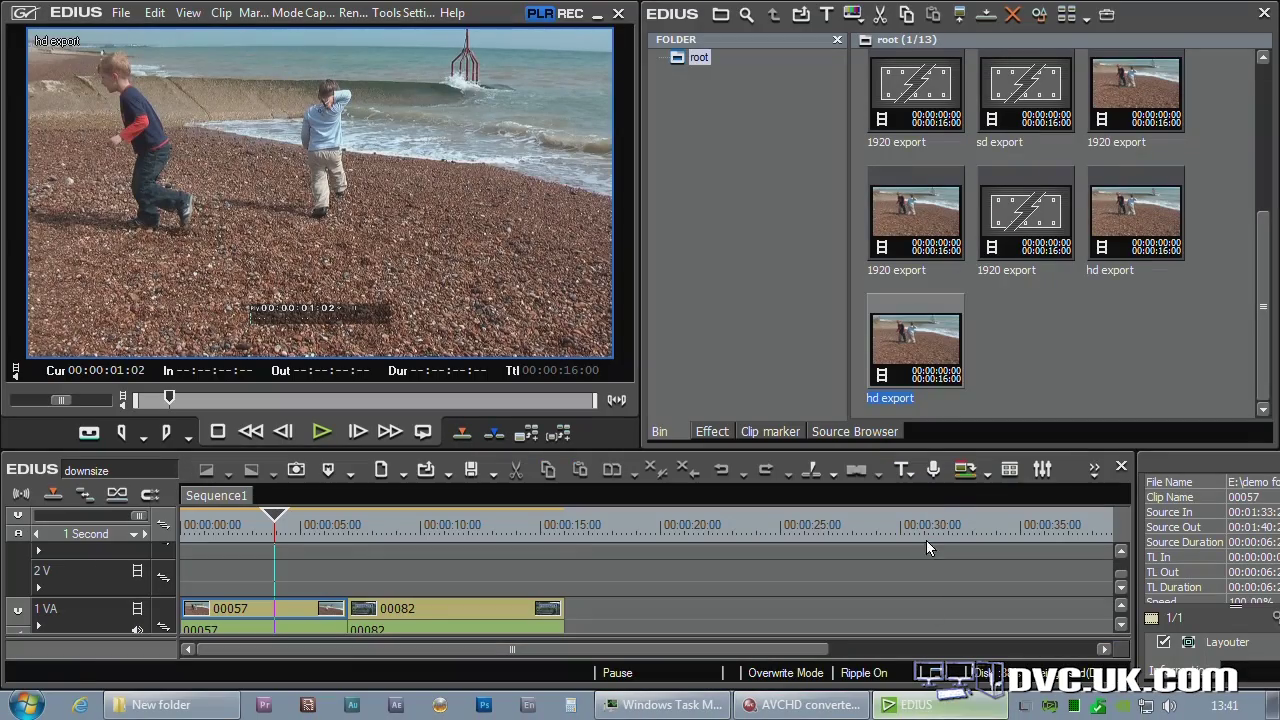
pyautogui.moveTo(926, 540); pyautogui.dragTo(180, 572)
pyautogui.press('space')
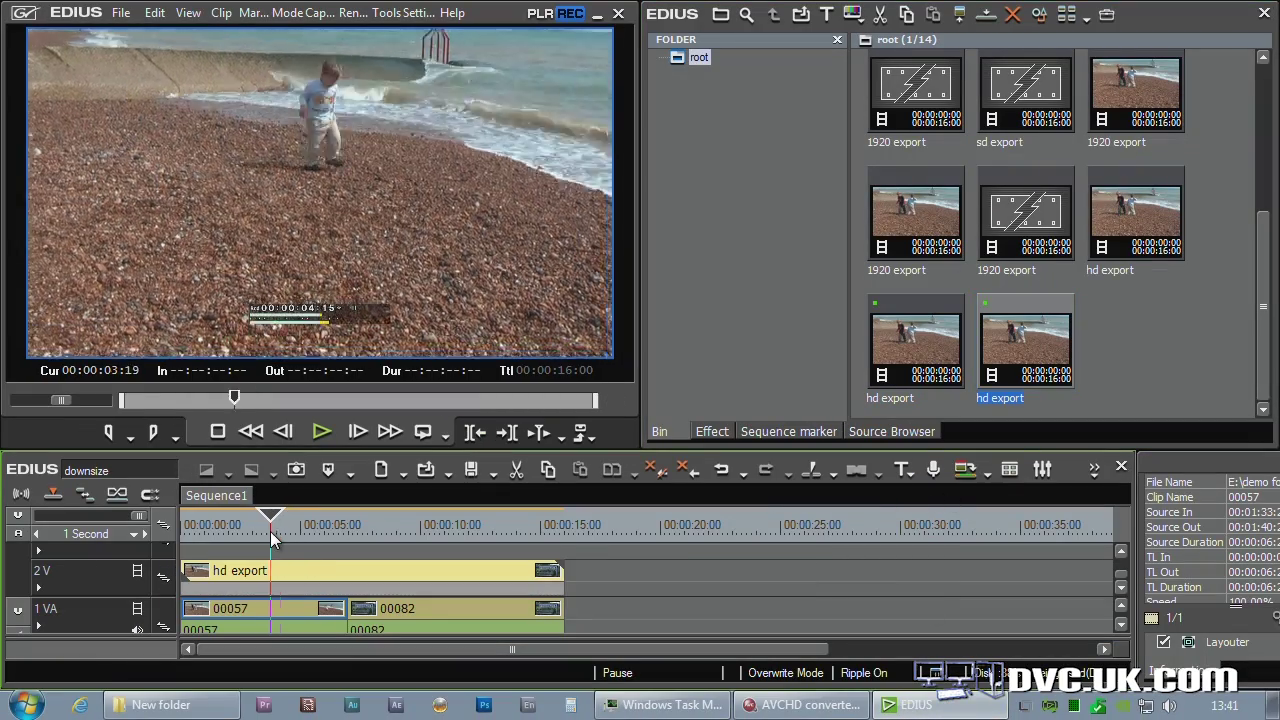
pyautogui.moveTo(311, 527)
pyautogui.mouseDown()
pyautogui.moveTo(257, 527)
pyautogui.moveTo(290, 527)
pyautogui.mouseUp()
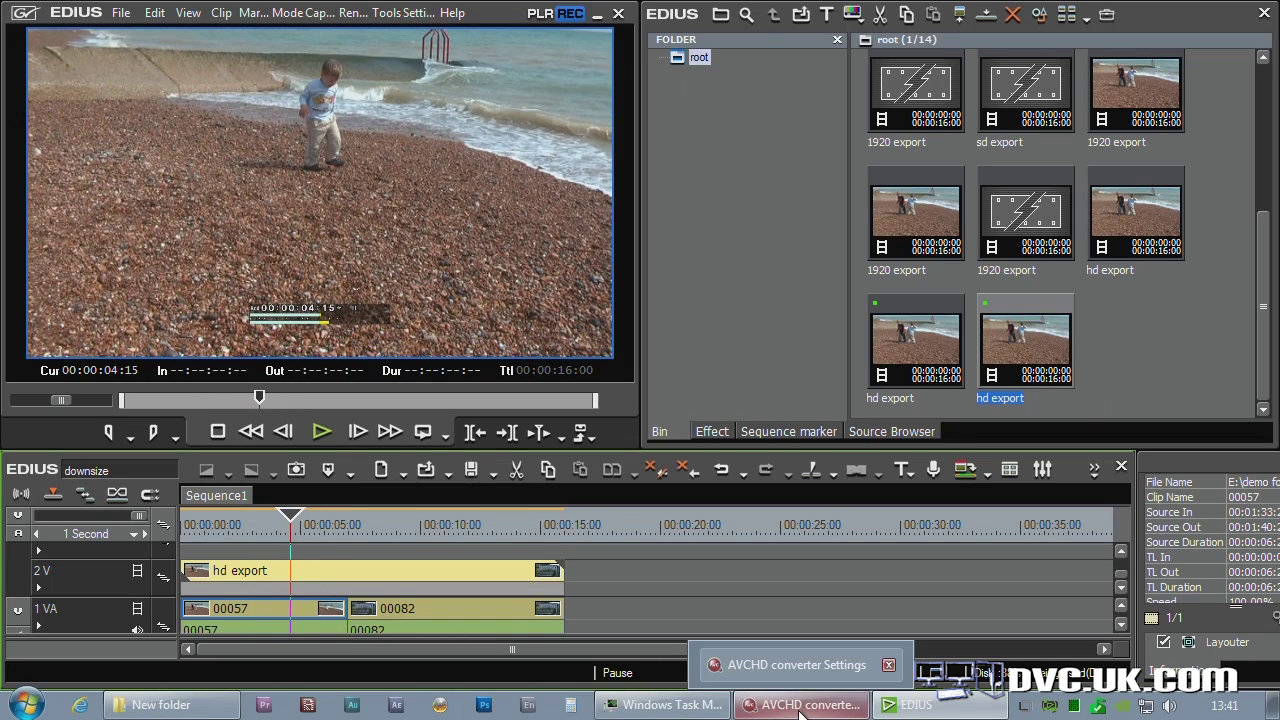
pyautogui.click(293, 528)
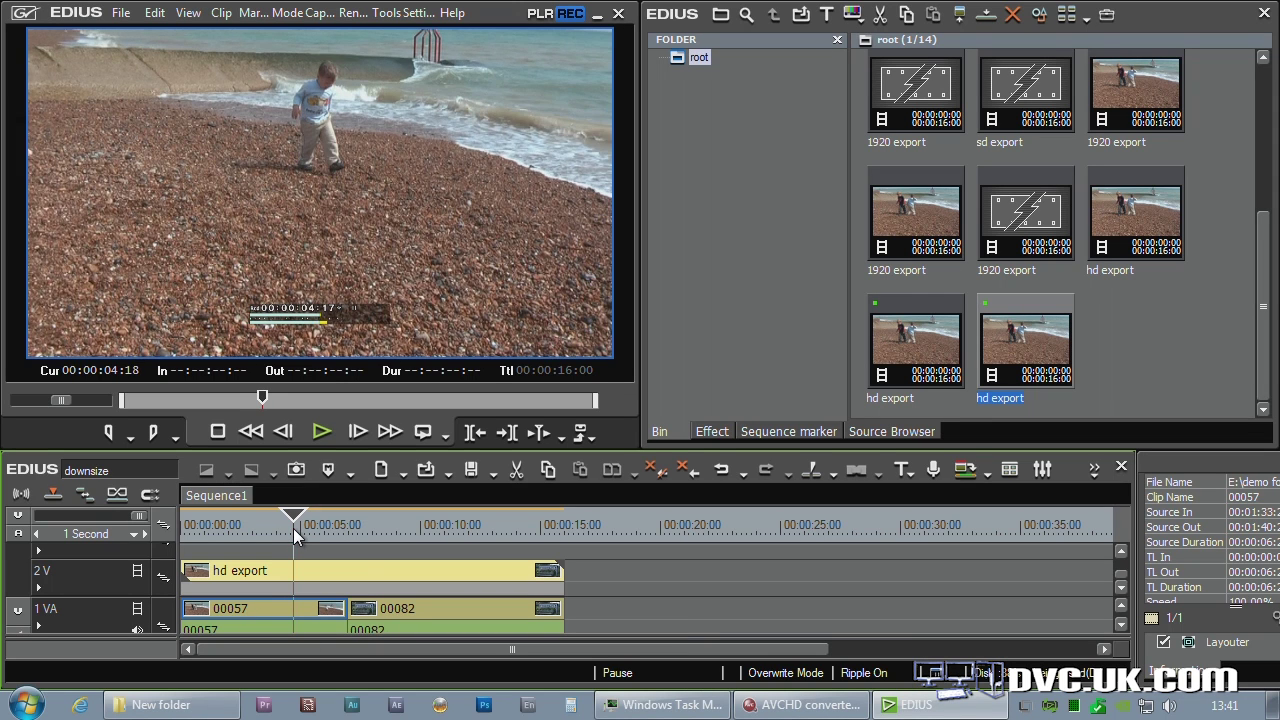
pyautogui.click(417, 13)
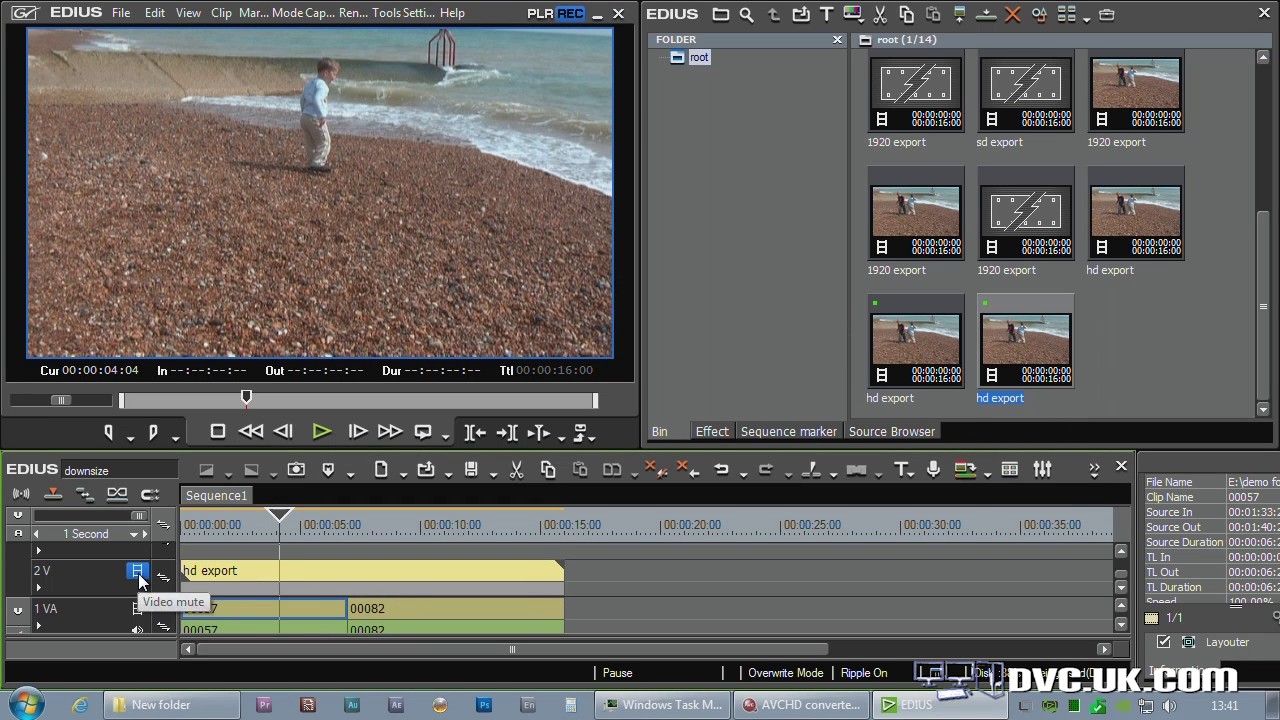
pyautogui.click(138, 573)
pyautogui.click(138, 573)
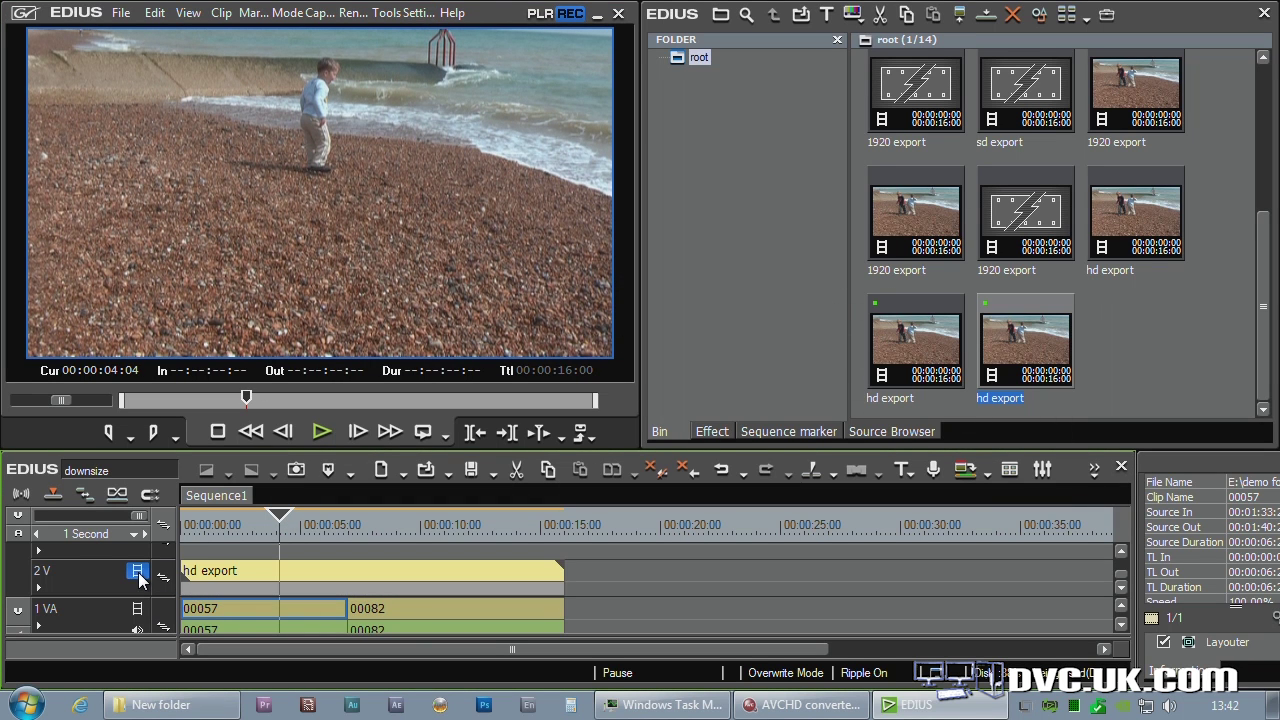
pyautogui.click(138, 573)
pyautogui.click(138, 573)
pyautogui.click(138, 575)
pyautogui.click(138, 575)
pyautogui.click(138, 575)
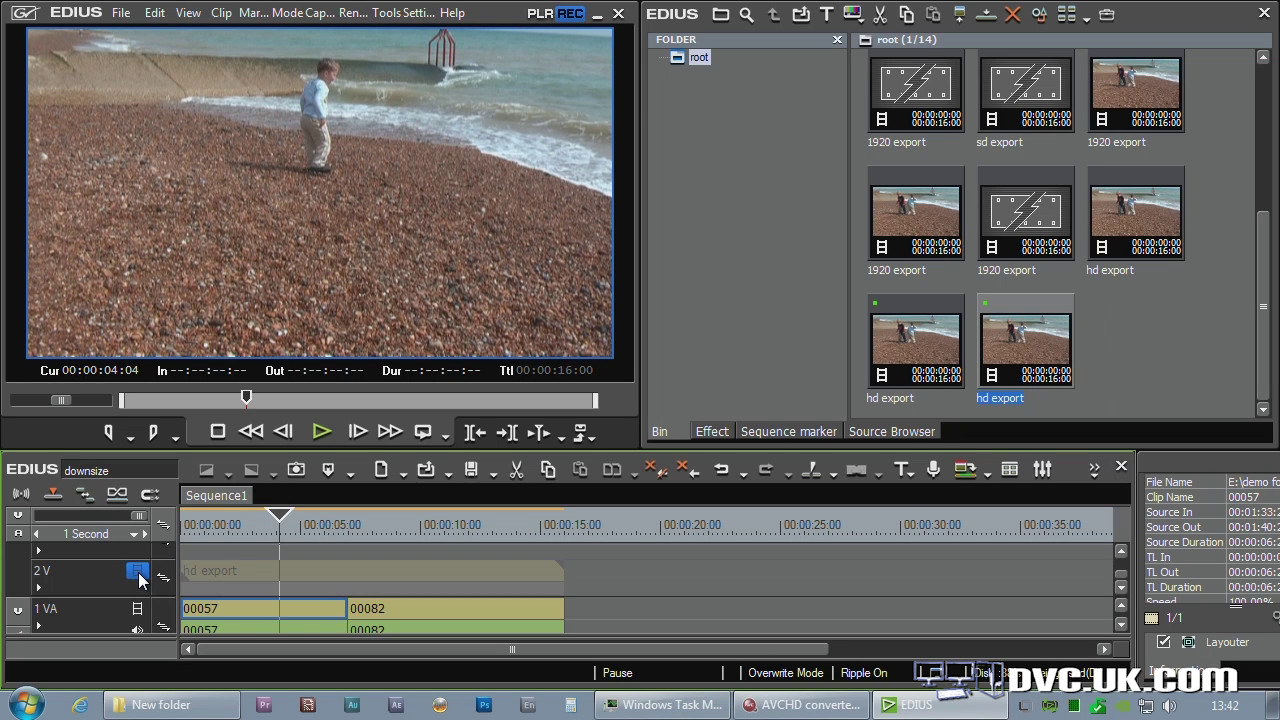
pyautogui.click(138, 575)
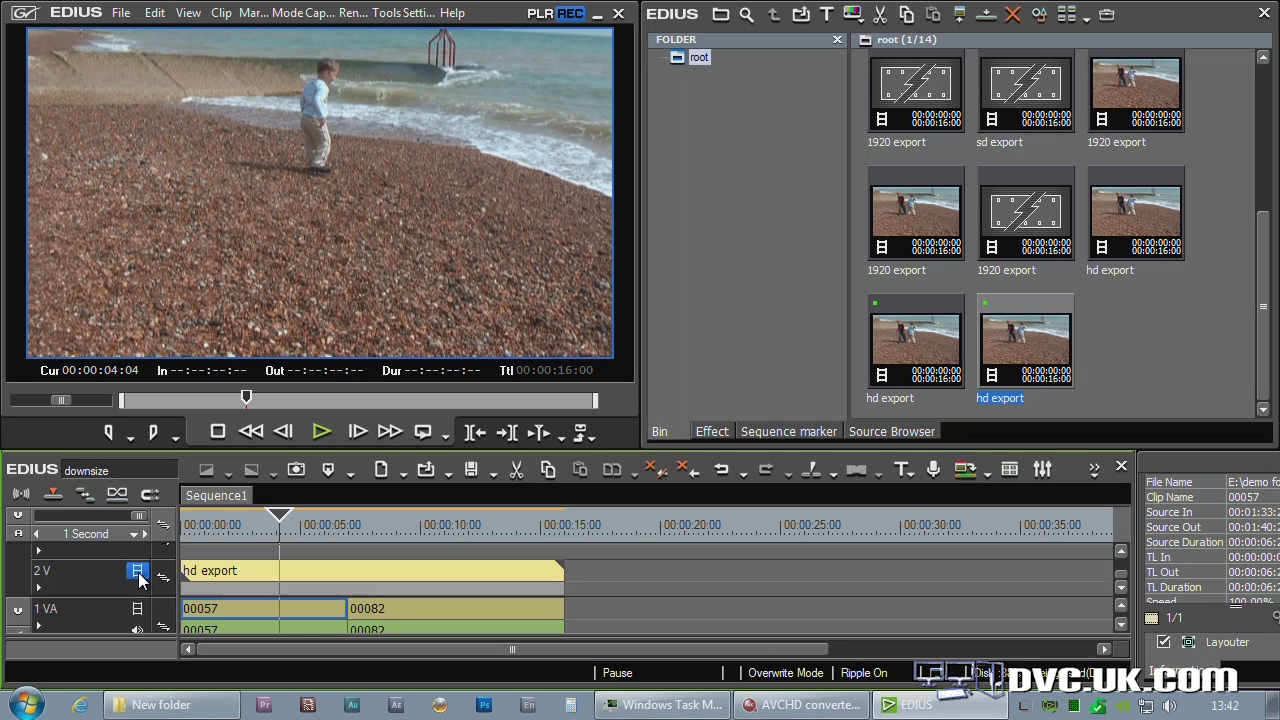
pyautogui.click(138, 575)
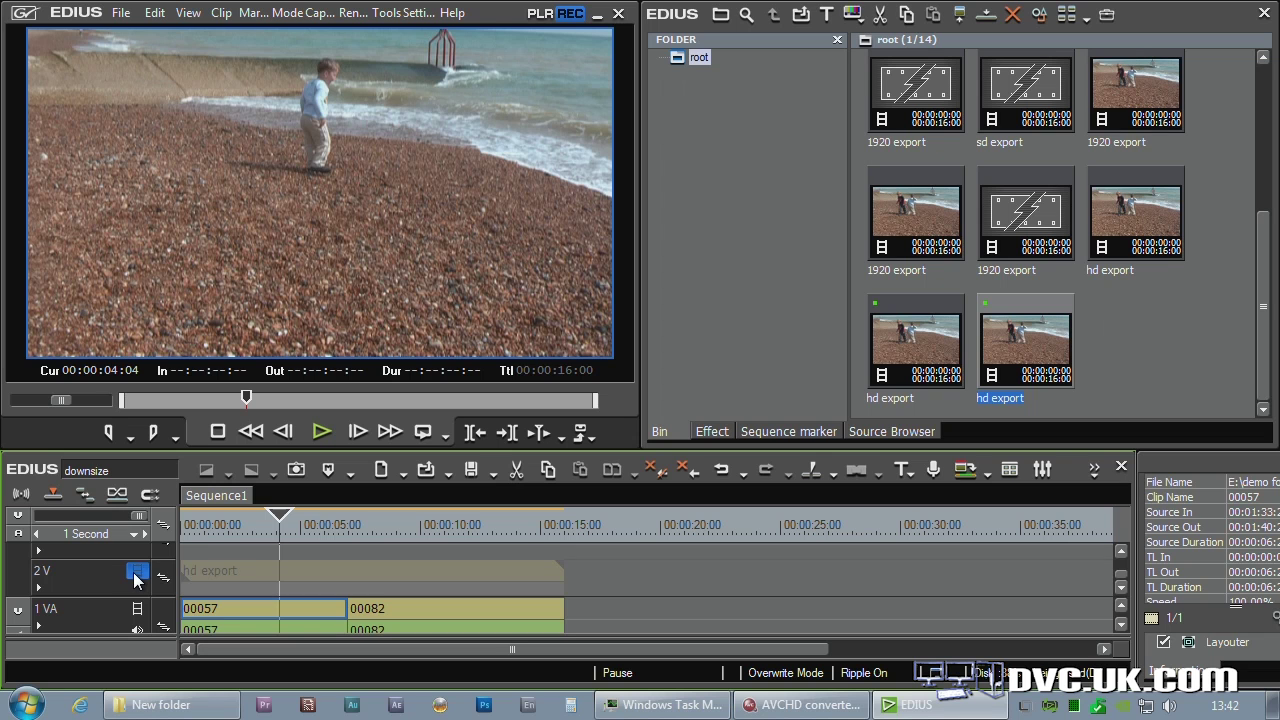
pyautogui.click(138, 575)
pyautogui.click(298, 576)
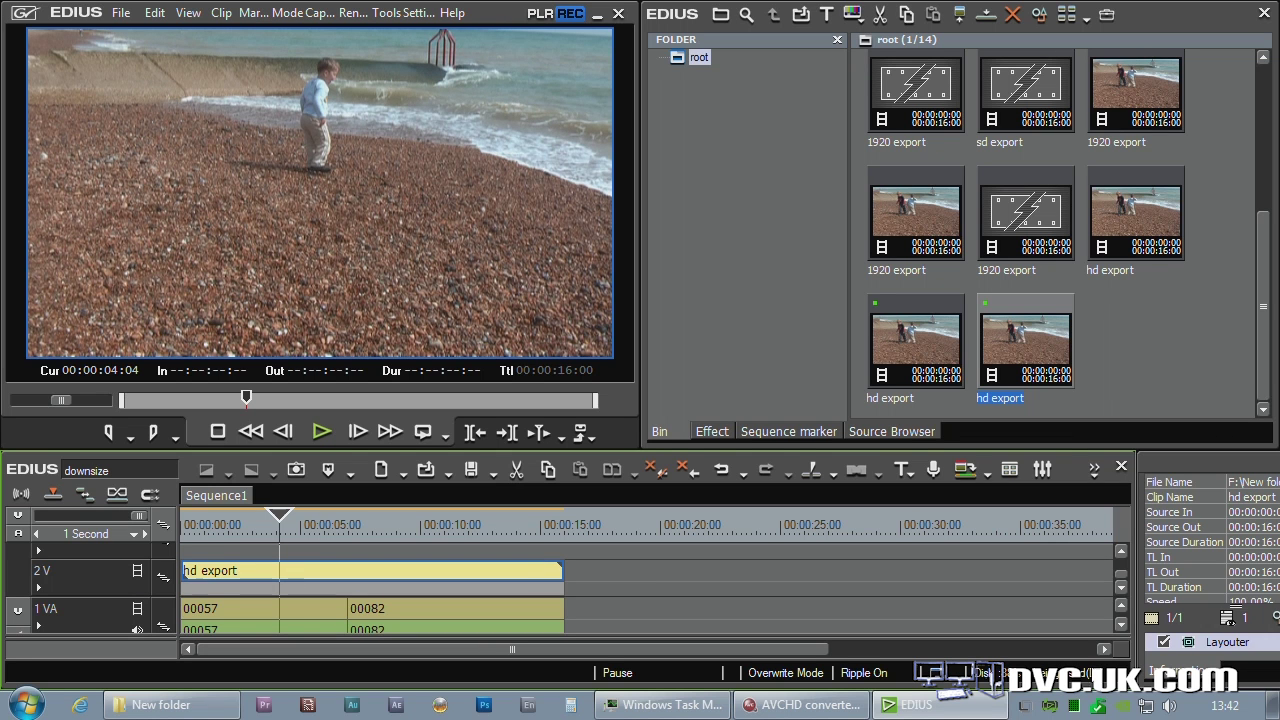
# - Crop hd export to half frame with the Layouter, scrub back to about 00:00:01:11, and play the split-screen
pyautogui.doubleClick(1197, 645)
pyautogui.press('Escape')
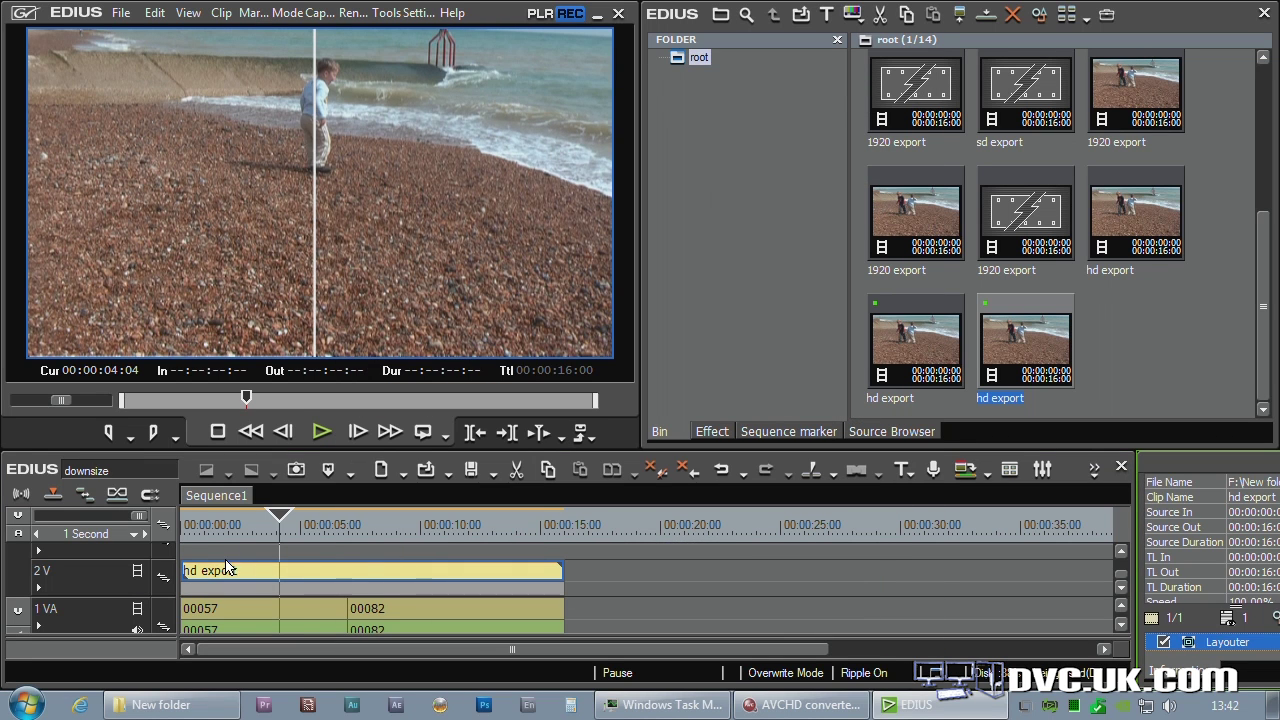
pyautogui.click(239, 530)
pyautogui.moveTo(239, 530); pyautogui.dragTo(215, 530)
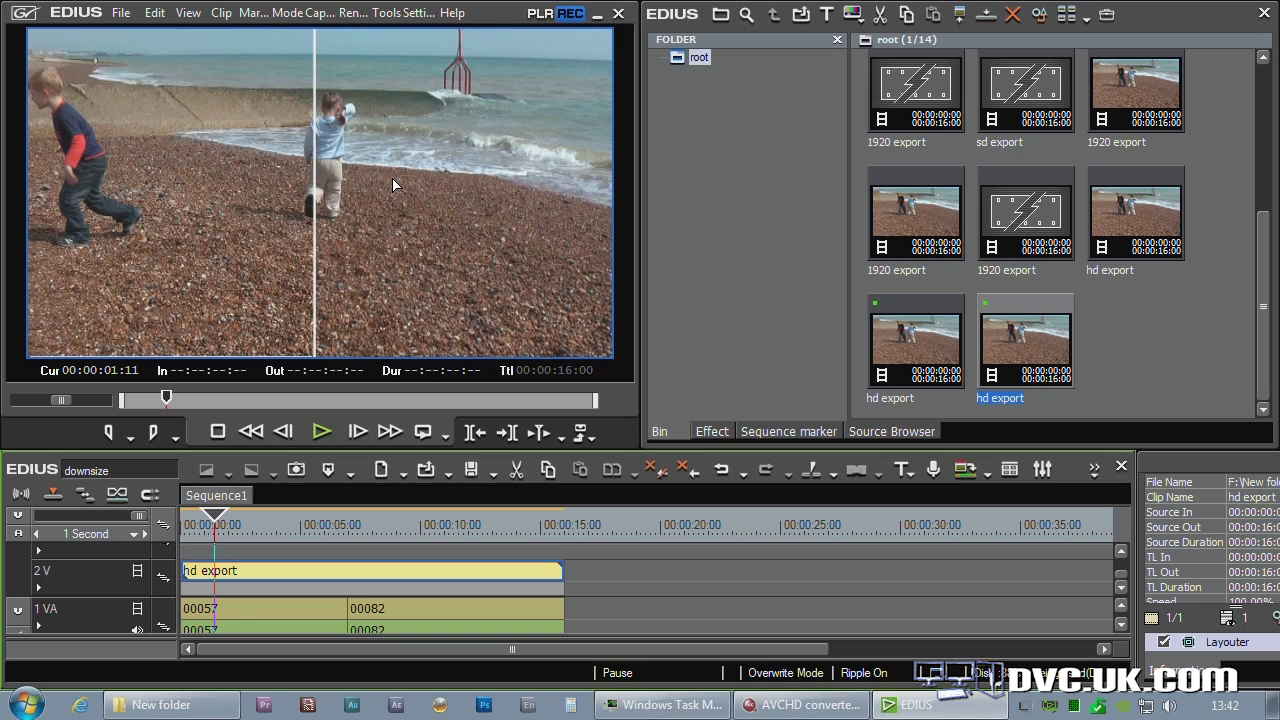
pyautogui.press('space')
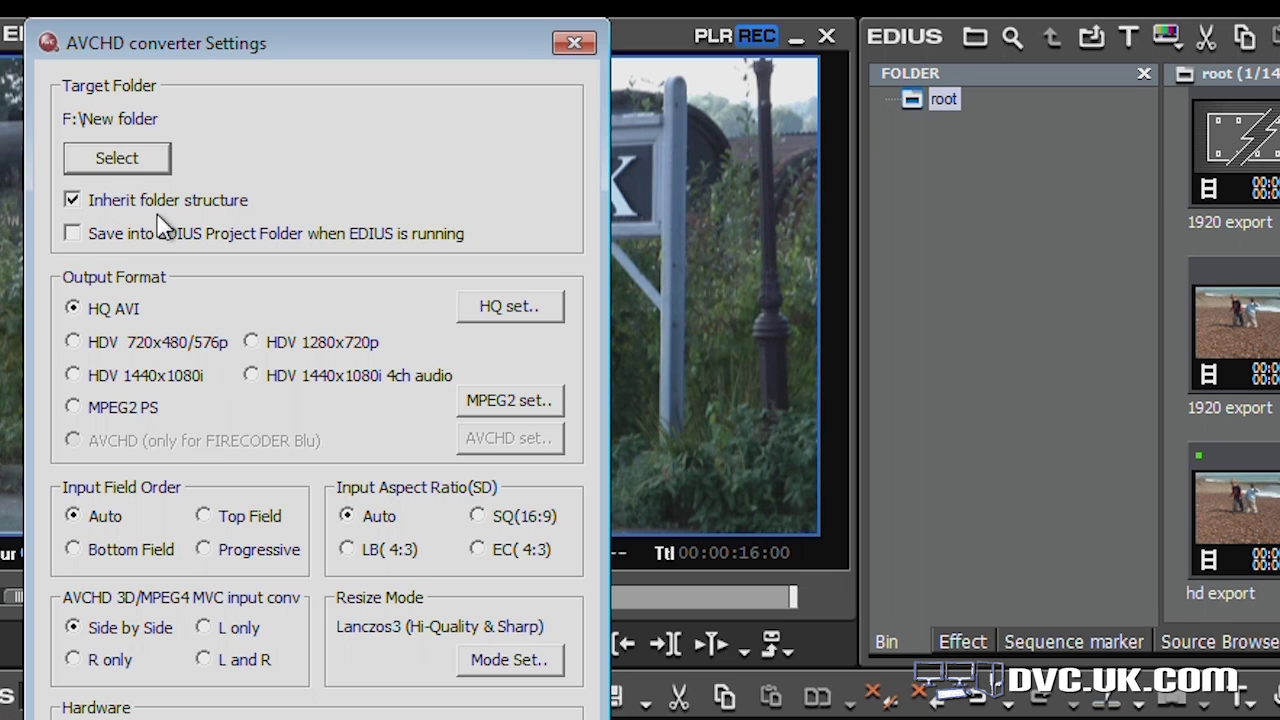
# - Tick 'Save into EDIUS Project Folder when EDIUS is running' and open the MPEG2 settings
pyautogui.click(73, 234)
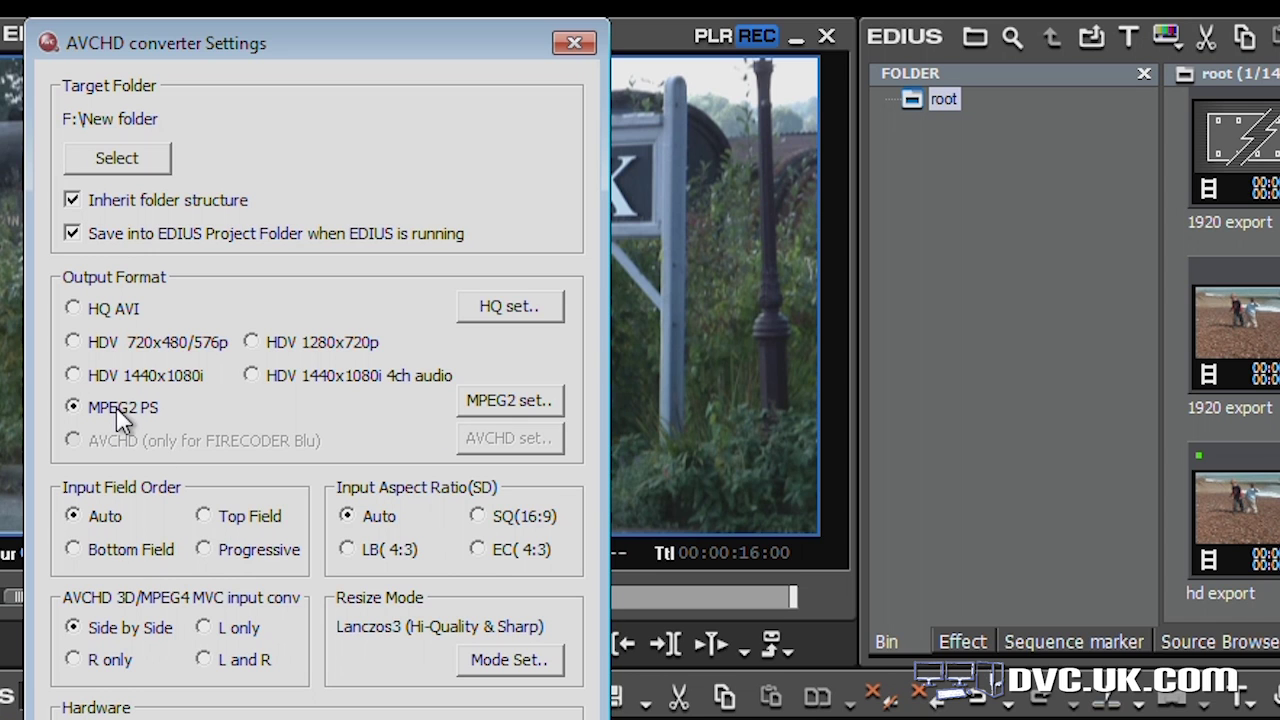
pyautogui.click(490, 410)
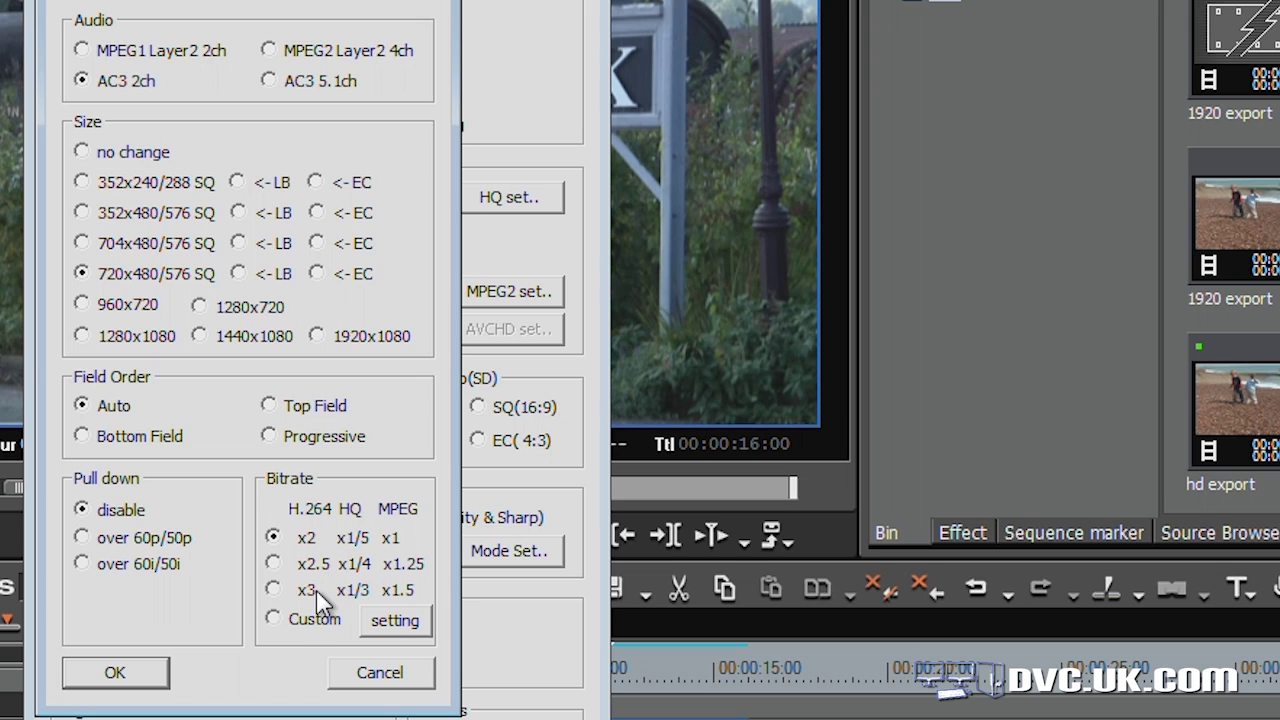
# - Choose Custom MPEG2 bitrate, check the 6000 kbps value for 720x480/576, and close the settings
pyautogui.click(274, 620)
pyautogui.click(420, 628)
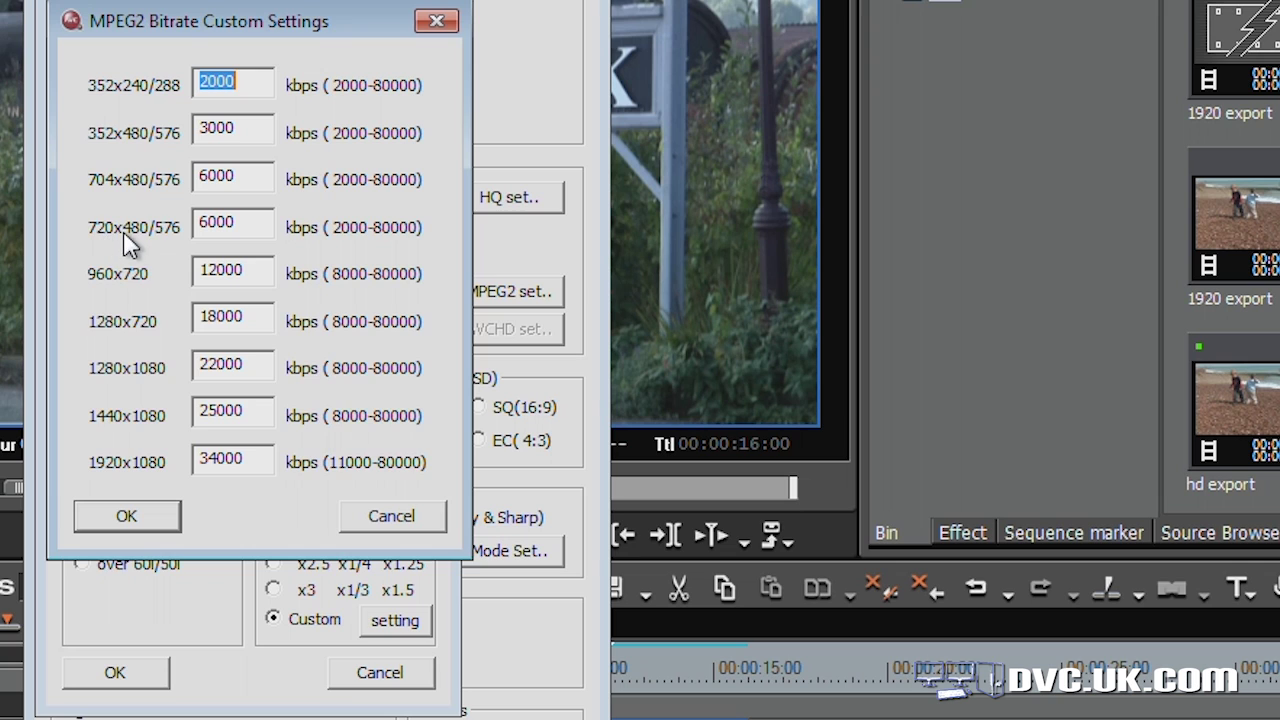
pyautogui.press('Tab')
pyautogui.press('Tab')
pyautogui.press('Tab')
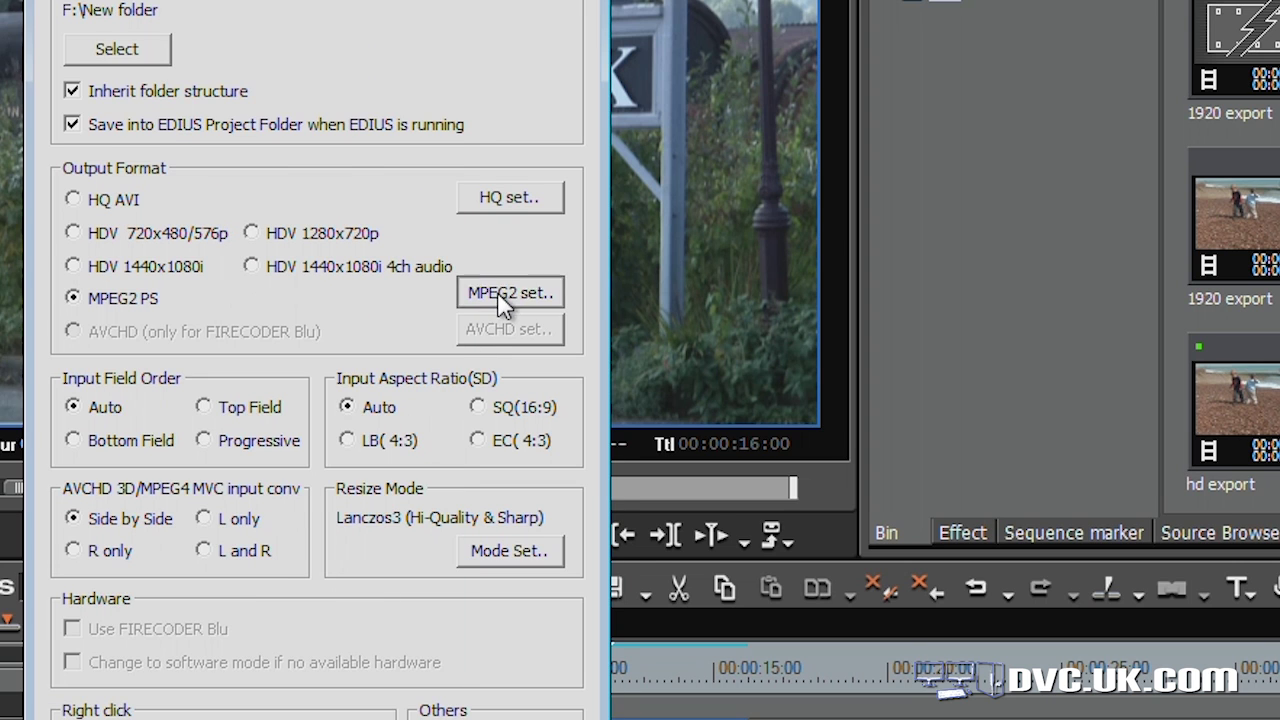
pyautogui.click(504, 300)
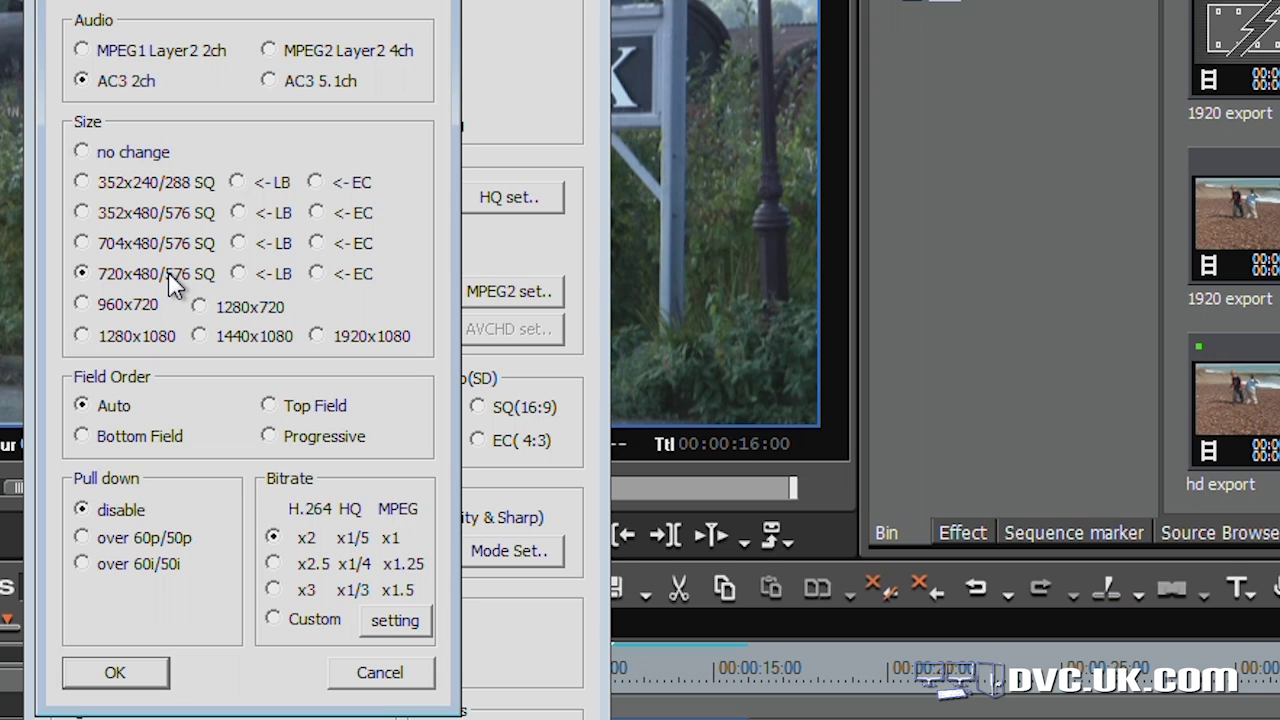
pyautogui.press('Return')
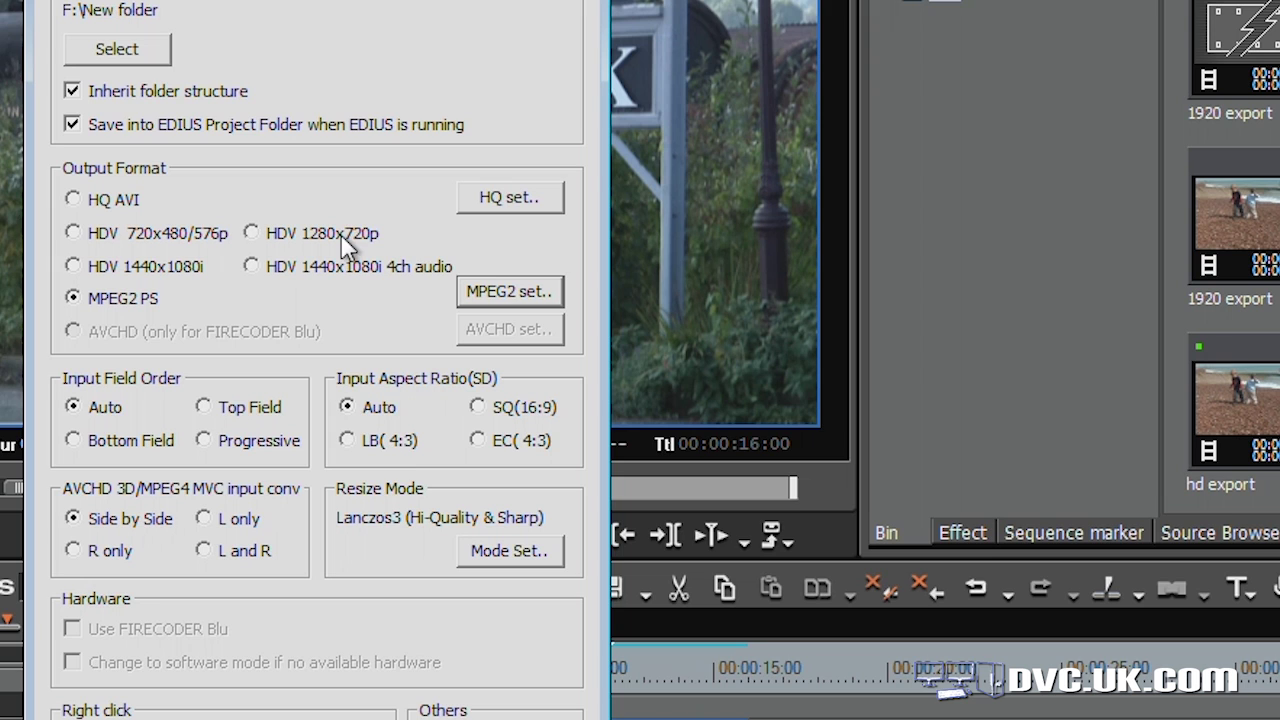
# - Open the HQ settings showing LPCM 2ch audio, HQ codec and 720x486/576 SQ size
pyautogui.click(490, 200)
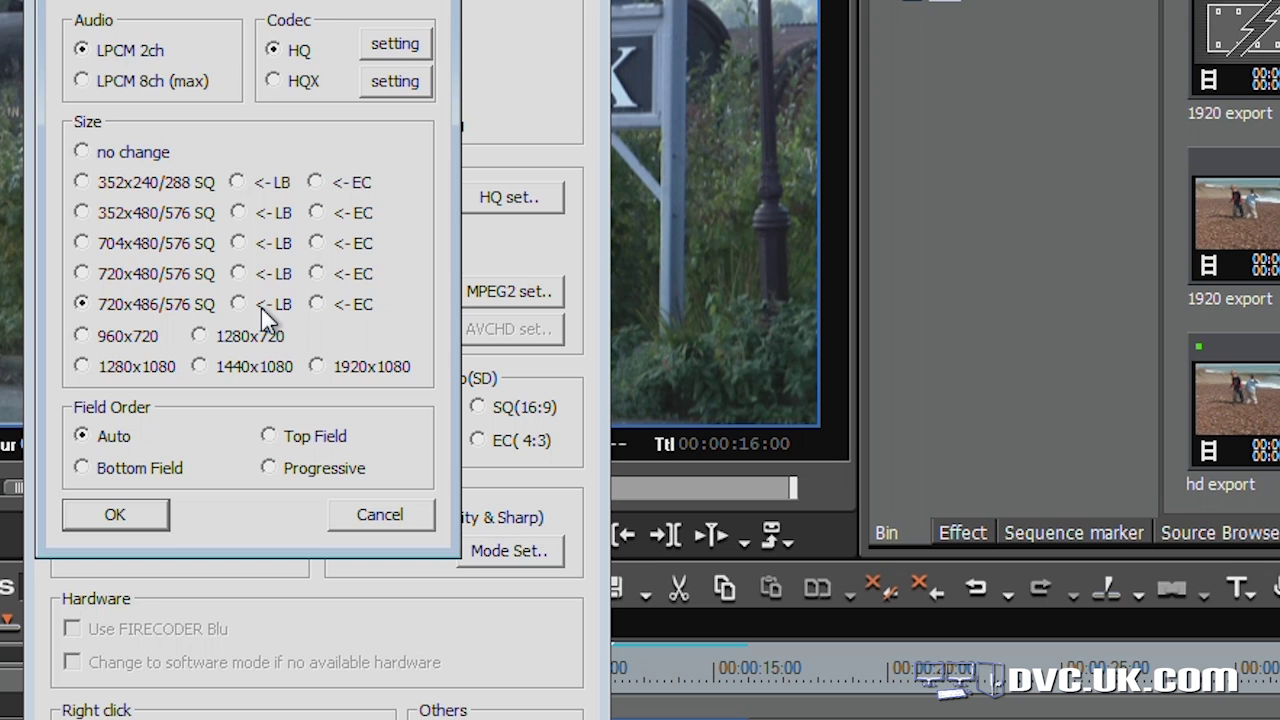
# - Cancel the HQ settings dialog, leaving the output at MPEG2 PS
pyautogui.click(384, 517)
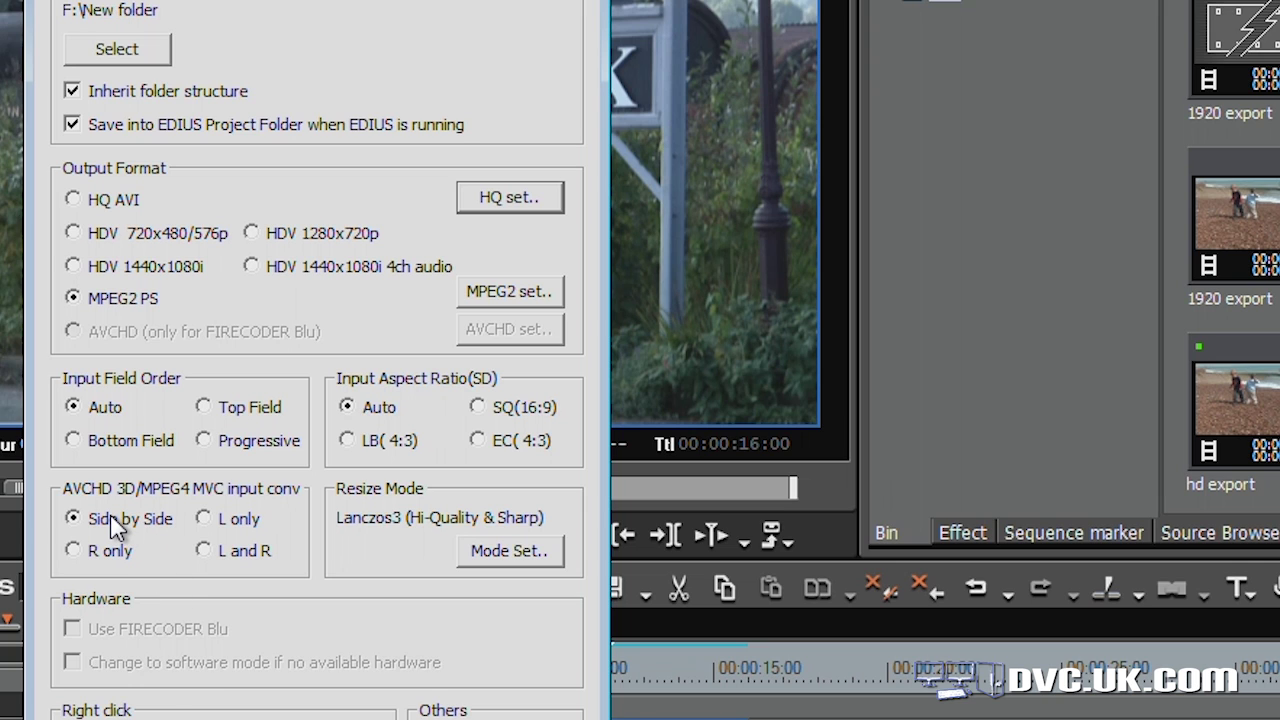
# - Set the AVCHD 3D/MPEG4 MVC input conversion to L and R
pyautogui.click(205, 552)
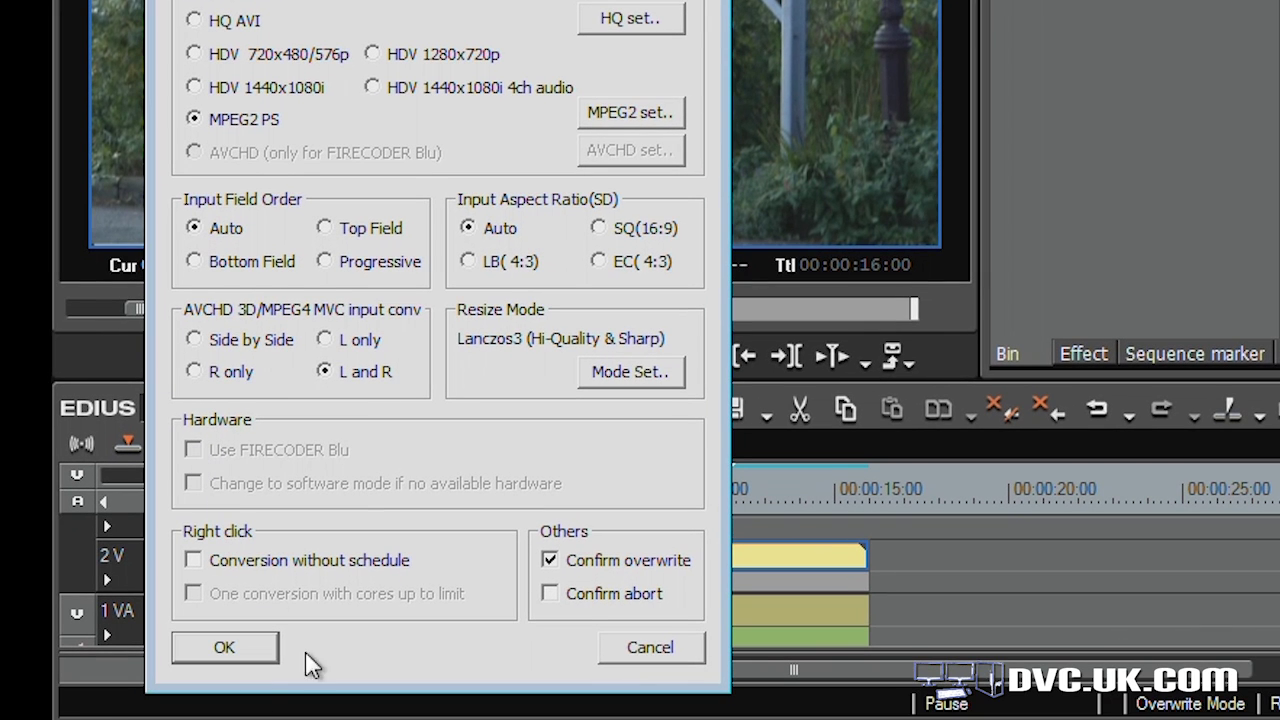
pyautogui.click(214, 567)
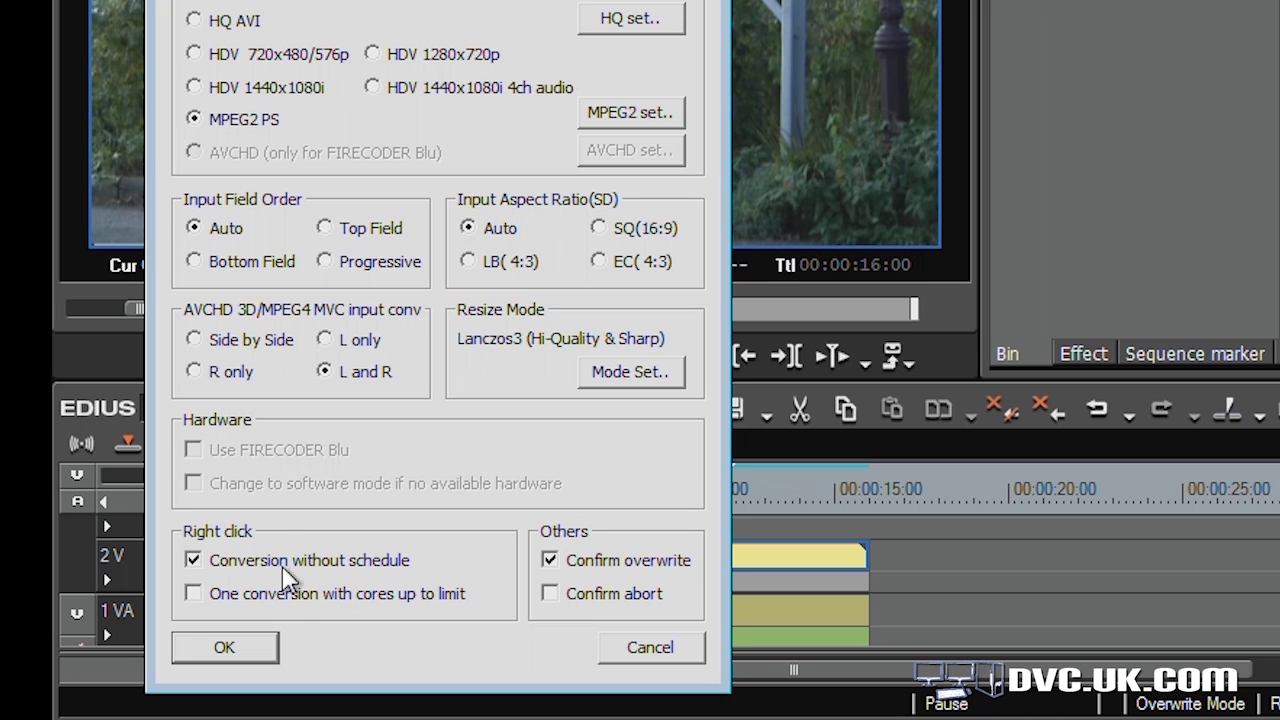
pyautogui.click(193, 562)
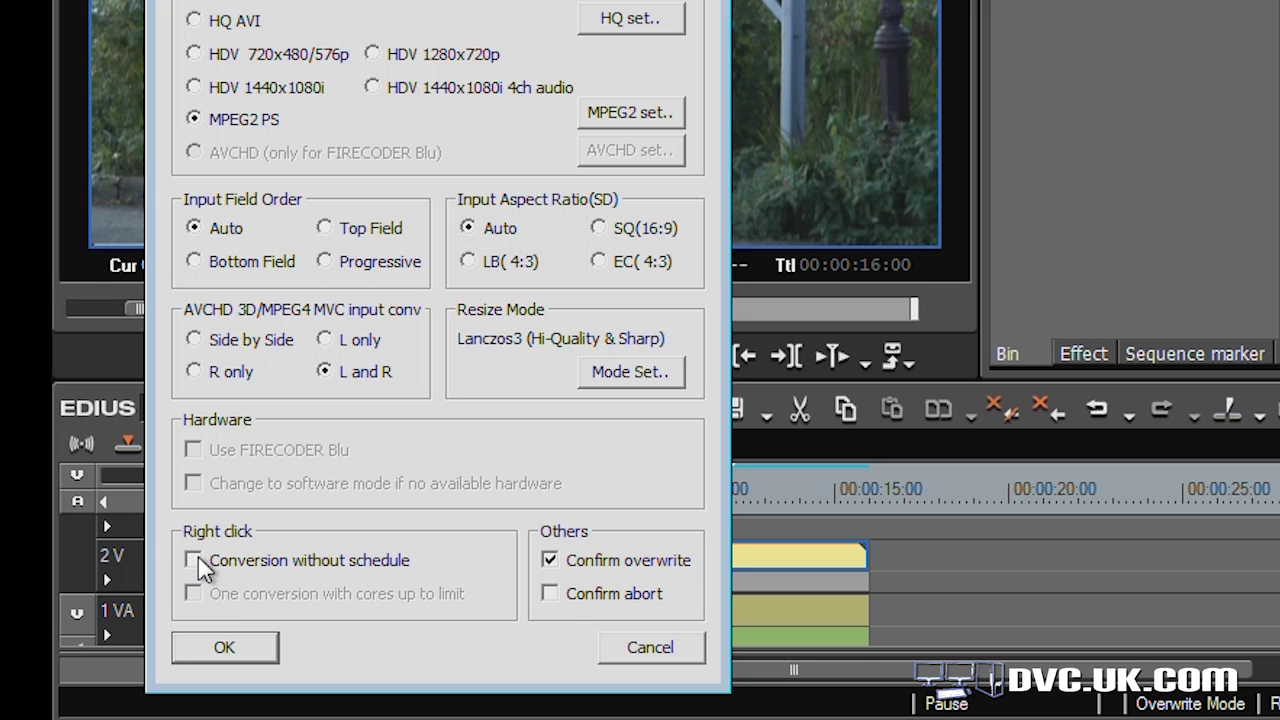
pyautogui.click(194, 561)
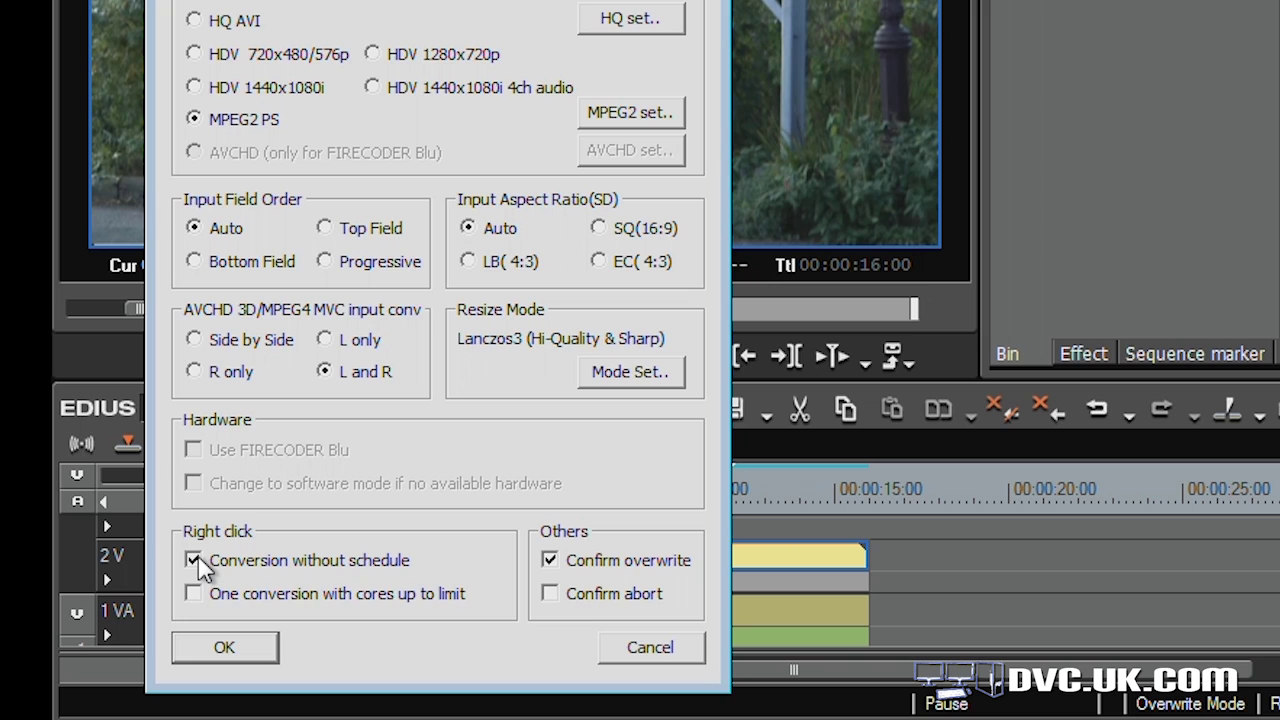
pyautogui.click(196, 562)
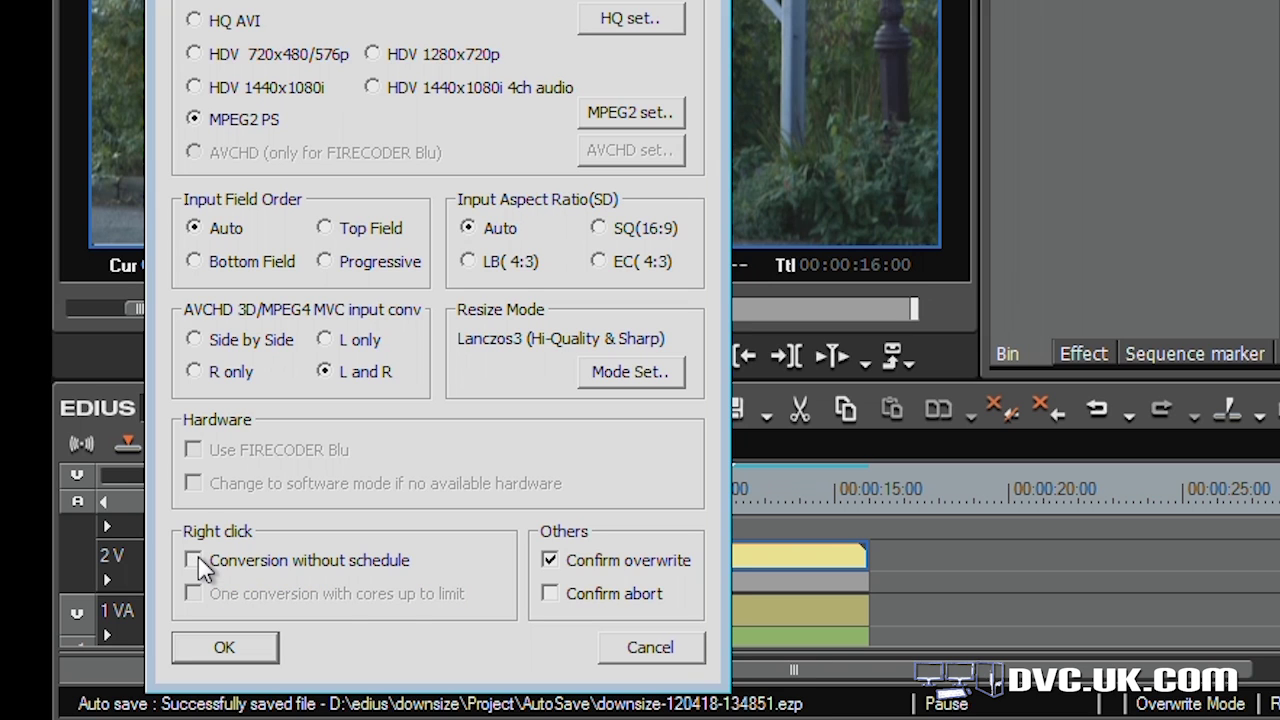